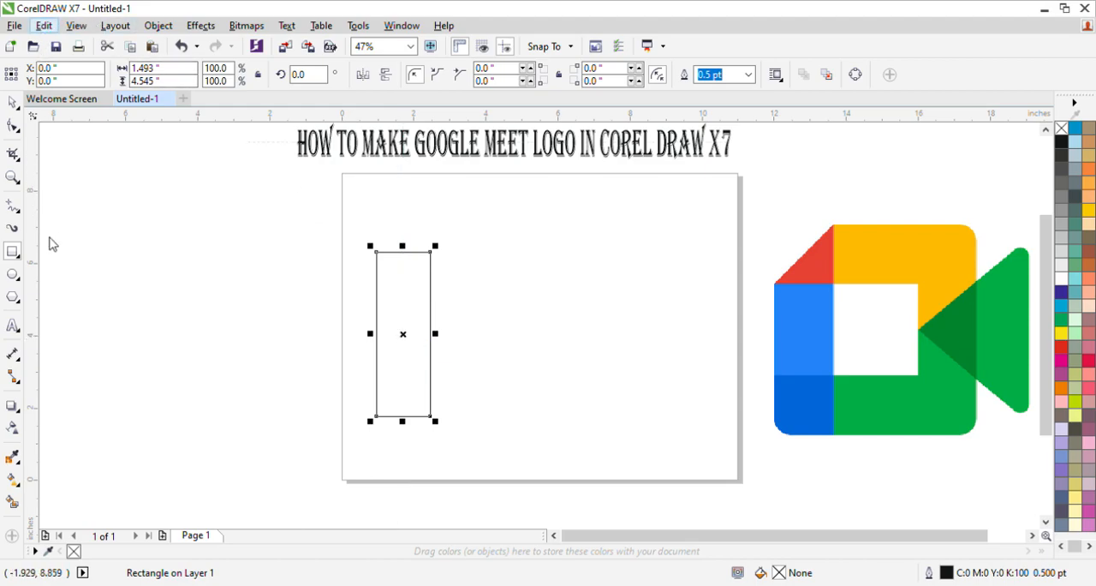
# Duplicate the tall rectangle and place the copy level with it, about 4.5 inches to the right
pyautogui.hotkey('ctrl', 'd')
pyautogui.moveTo(419, 326); pyautogui.dragTo(579, 352)
pyautogui.click(288, 313)
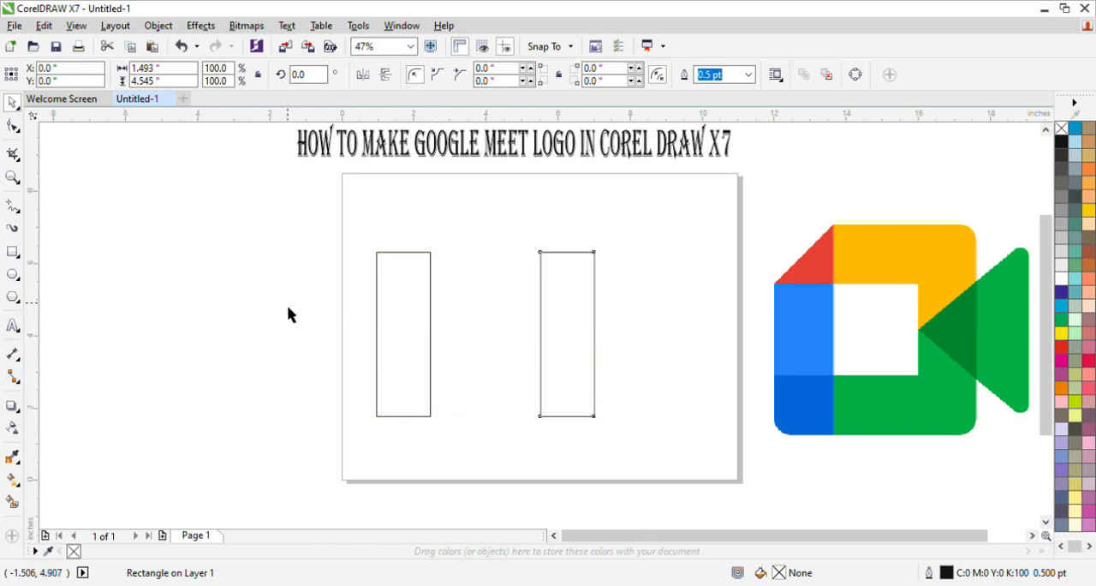
pyautogui.click(541, 347)
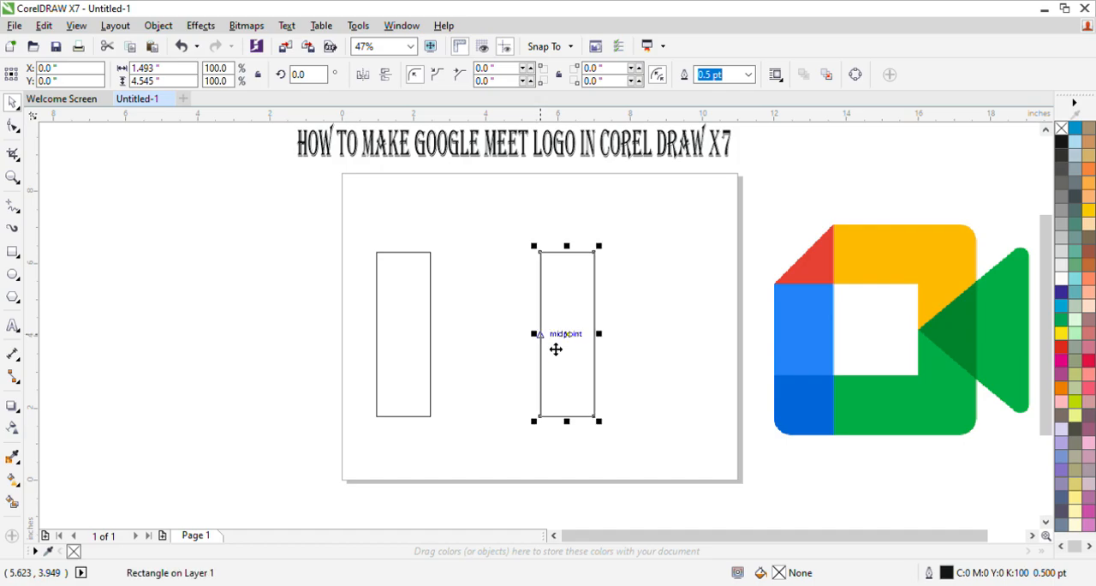
# Duplicate the right-hand upright rectangle, place the copy between the two uprights, and rotate it to 270 degrees
pyautogui.click(579, 343)
pyautogui.moveTo(579, 344); pyautogui.dragTo(479, 315)
pyautogui.doubleClick(306, 81)
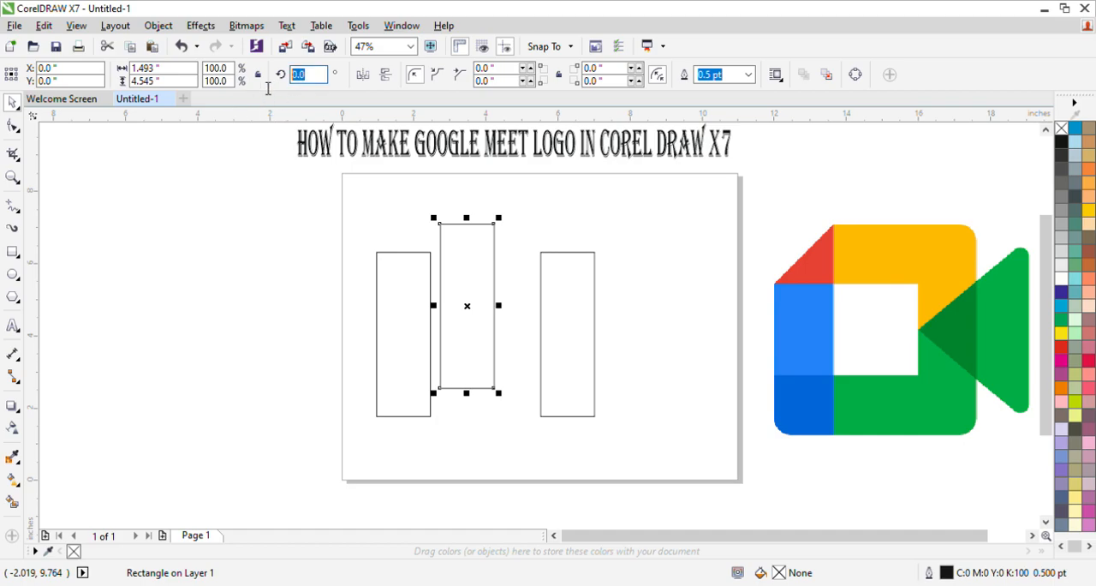
pyautogui.write('270')
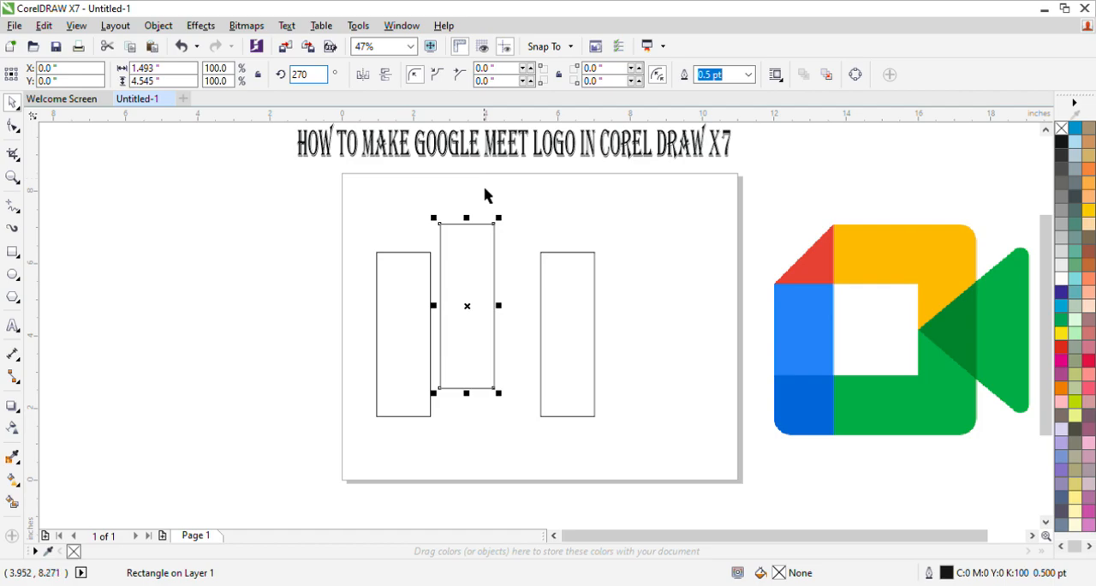
pyautogui.press('Return')
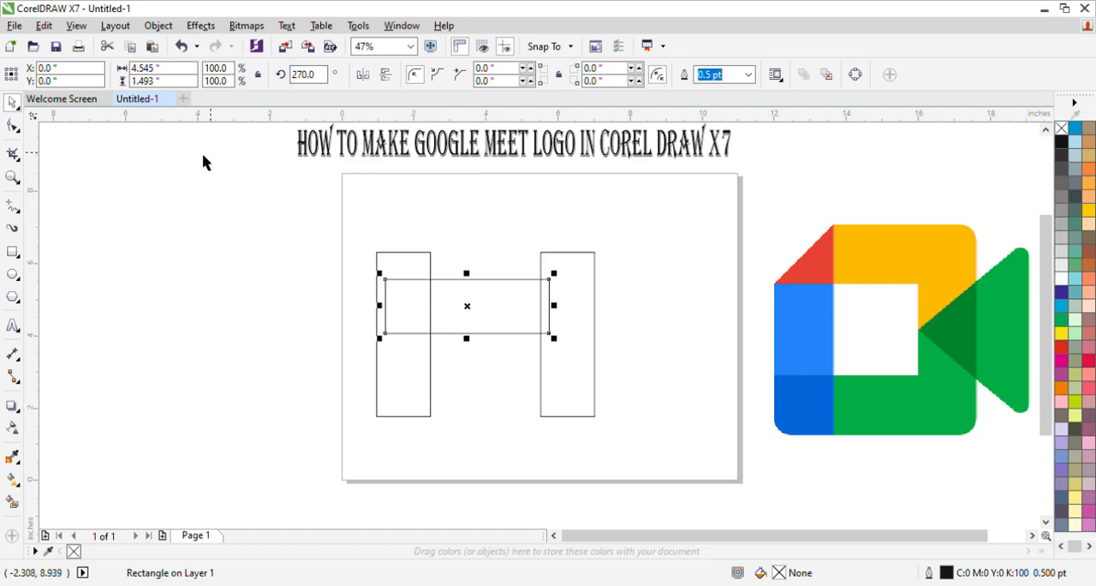
# Try setting the rotated rectangle's width to 1.493 inches to match its height, and undo that resize
pyautogui.click(398, 393)
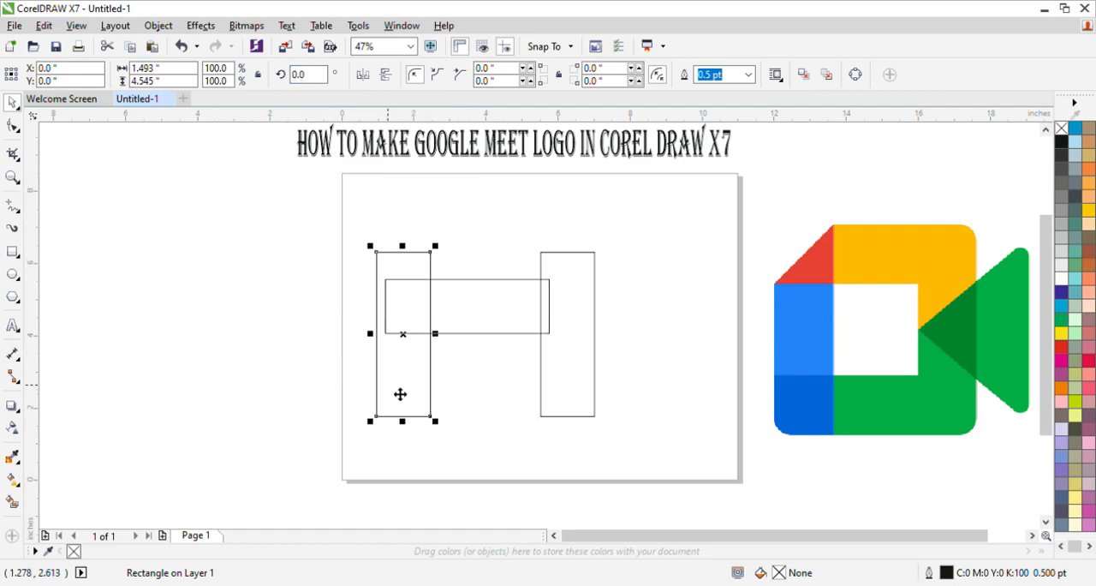
pyautogui.click(447, 333)
pyautogui.moveTo(187, 85); pyautogui.dragTo(121, 82)
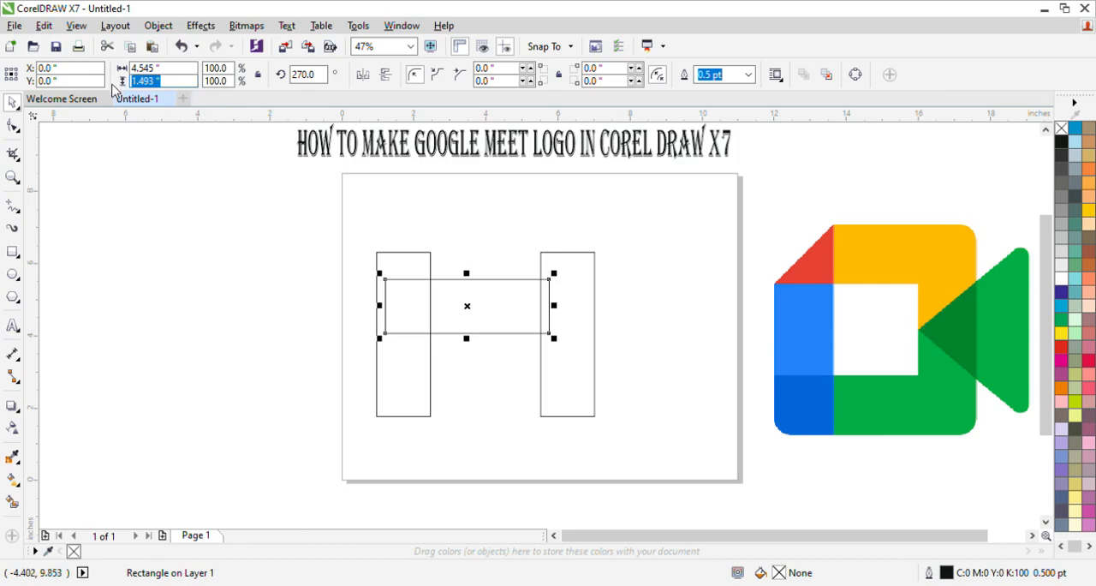
pyautogui.write('c')
pyautogui.click(179, 179)
pyautogui.click(386, 300)
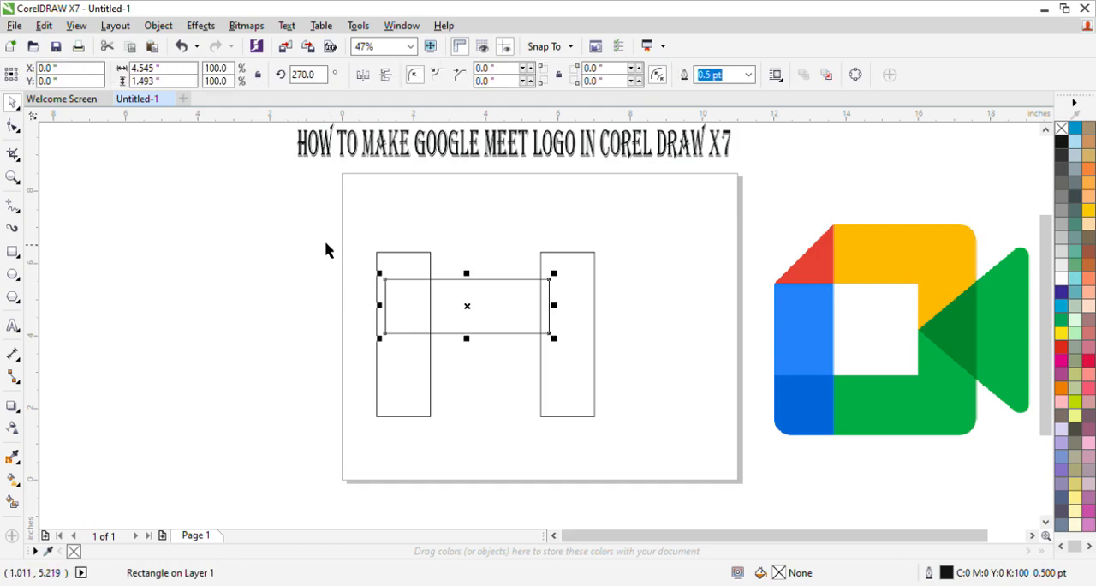
pyautogui.click(148, 67)
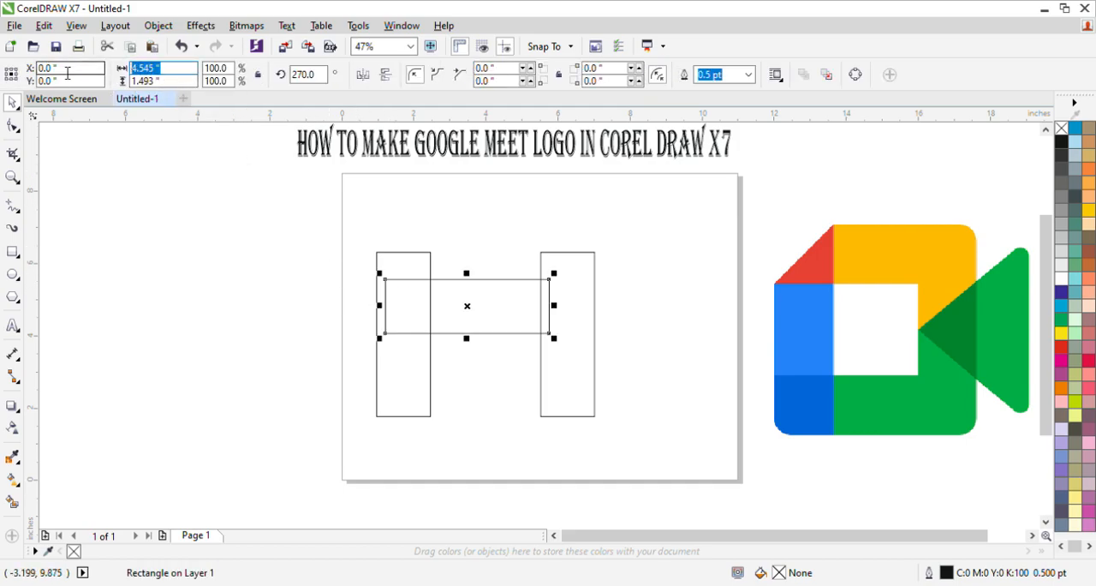
pyautogui.write('1.493')
pyautogui.press('Return')
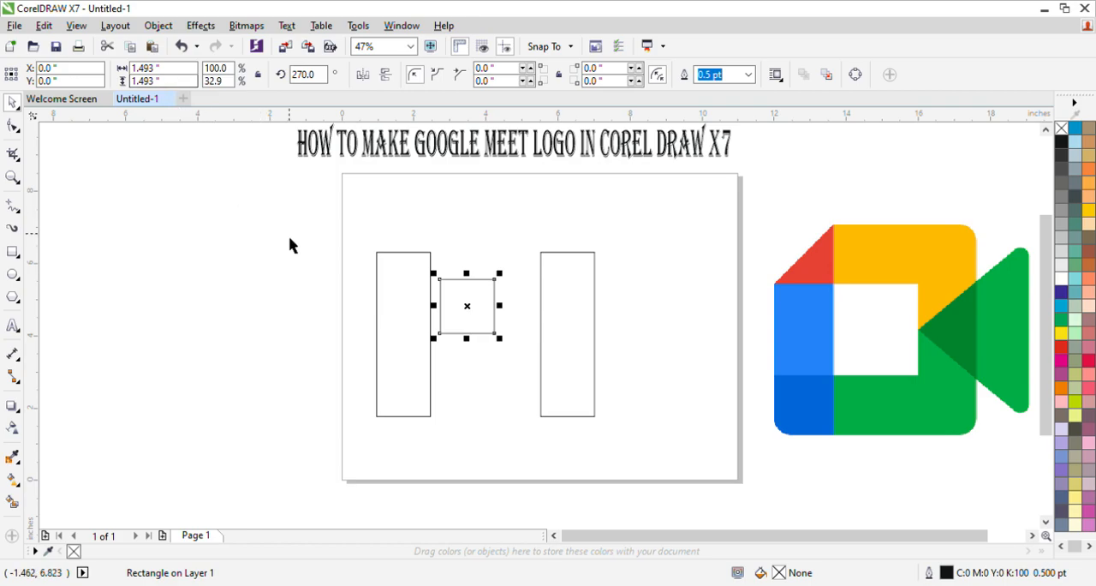
pyautogui.hotkey('ctrl', 'z')
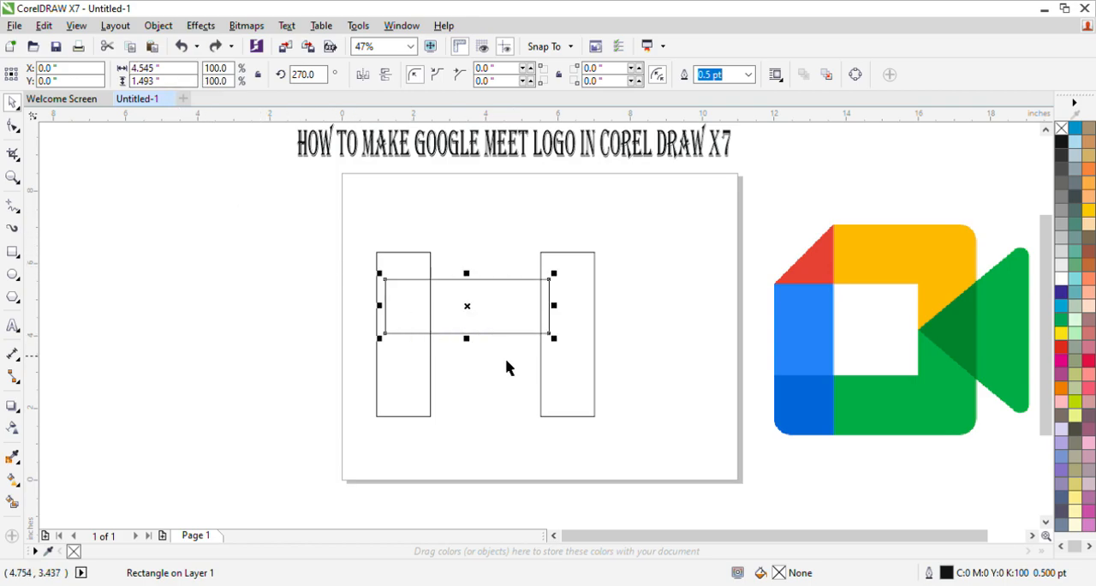
# Fit the horizontal rectangle across the tops of both uprights at about 6.03 by 1.24 inches, and duplicate it along their bottoms
pyautogui.moveTo(476, 316)
pyautogui.mouseDown()
pyautogui.moveTo(455, 296)
pyautogui.moveTo(471, 294)
pyautogui.moveTo(472, 318)
pyautogui.moveTo(473, 296)
pyautogui.mouseUp()
pyautogui.moveTo(561, 291); pyautogui.dragTo(600, 294)
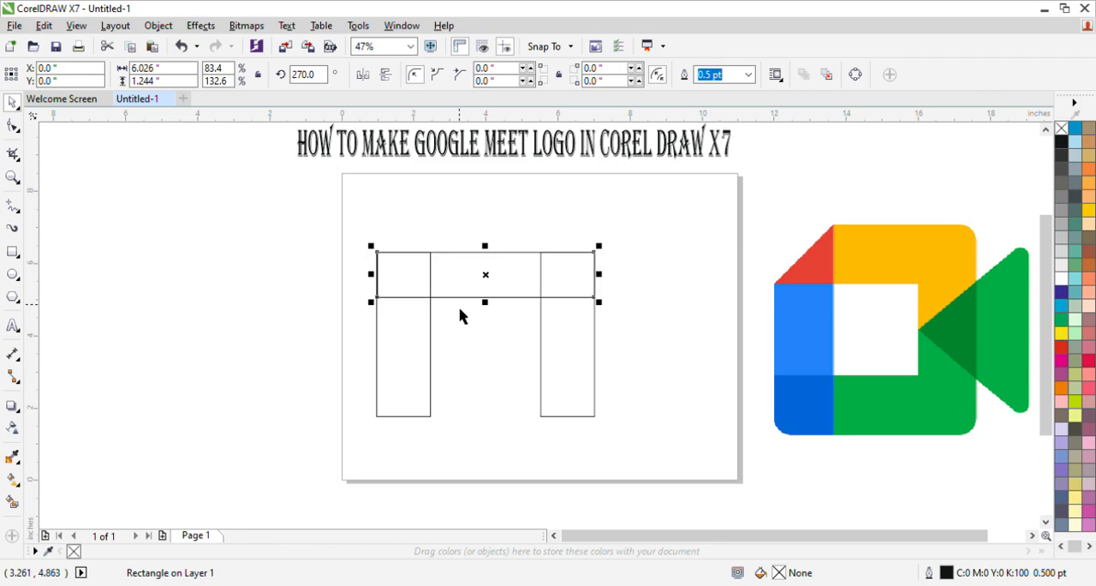
pyautogui.moveTo(492, 287); pyautogui.dragTo(492, 408)
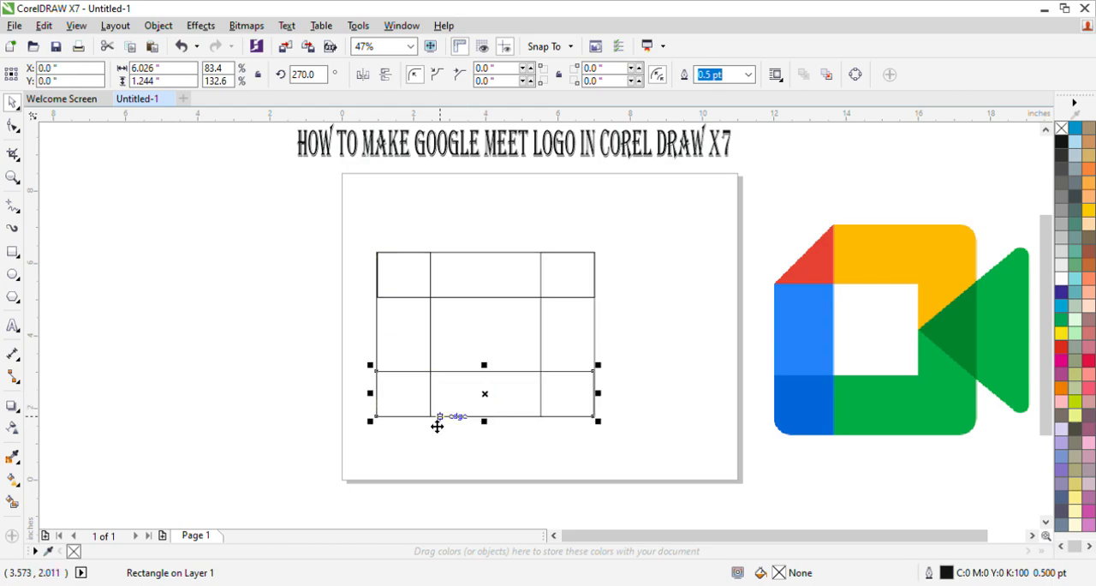
pyautogui.click(360, 357)
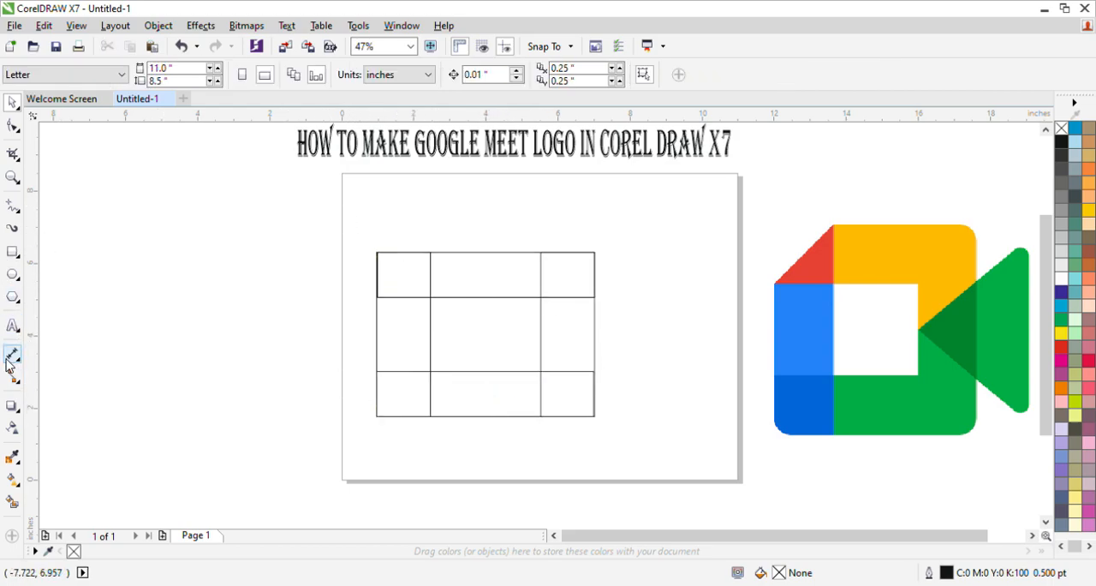
# Draw a diagonal line across the grid's upper-left cell, from its lower-left corner to its upper-right corner
pyautogui.click(13, 209)
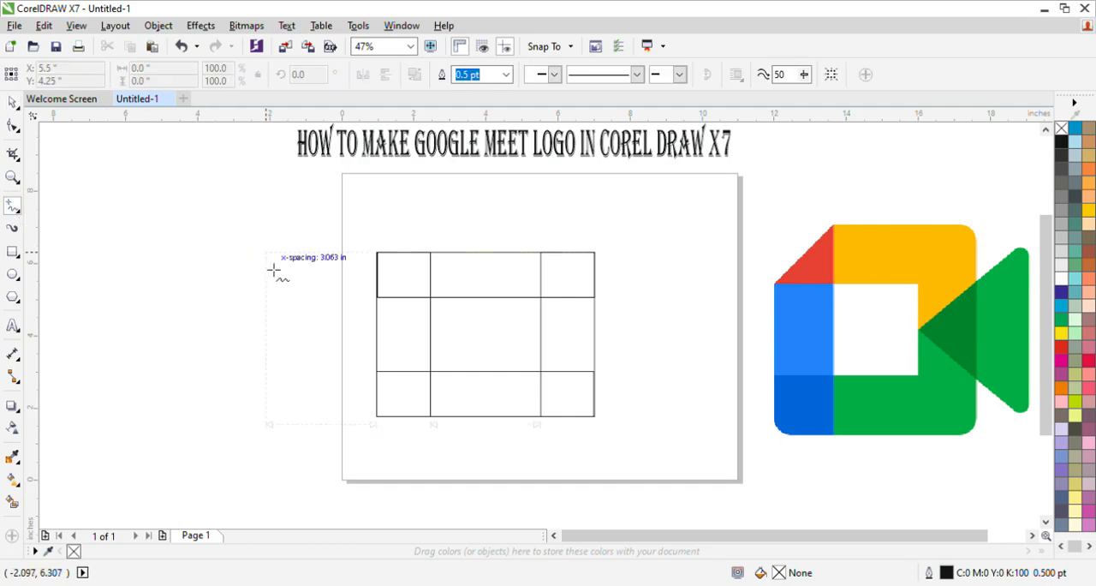
pyautogui.click(377, 297)
pyautogui.click(431, 254)
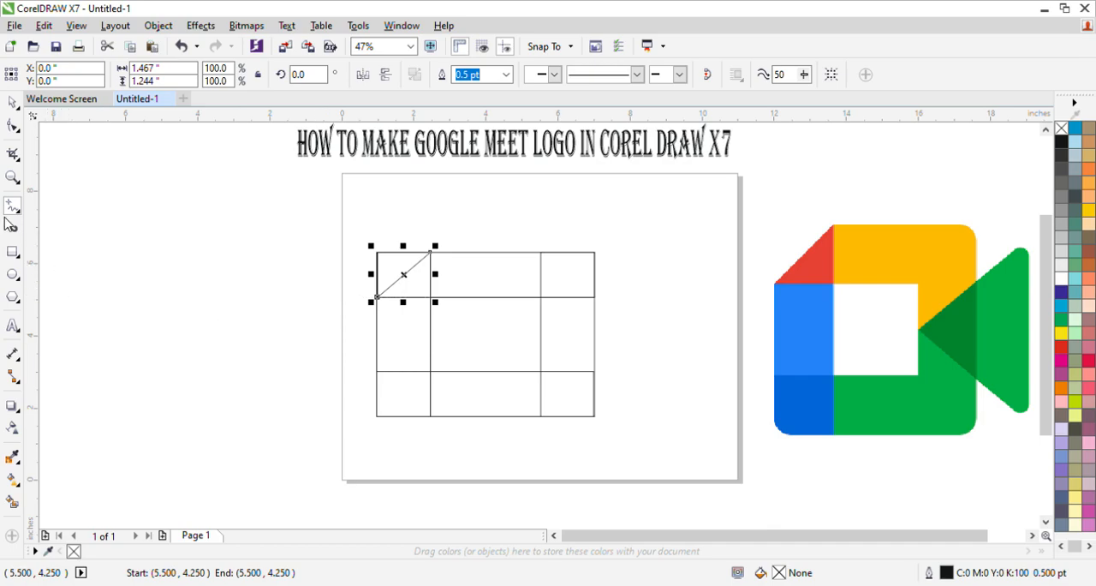
# Round the upper-right corners of the top horizontal rectangle and the right upright to a radius of about 0.622 inches
pyautogui.click(12, 126)
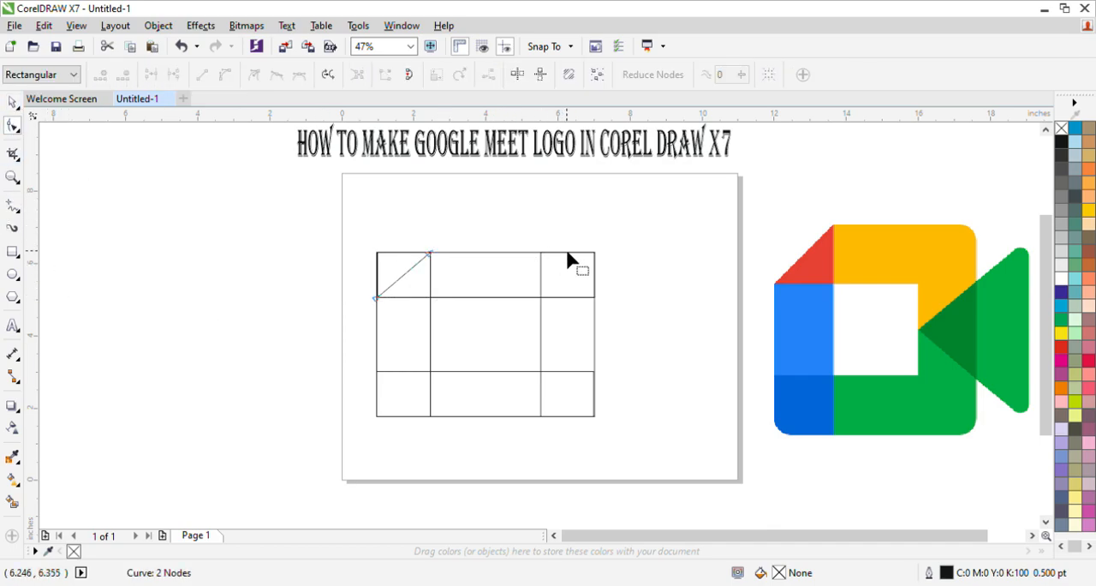
pyautogui.click(594, 255)
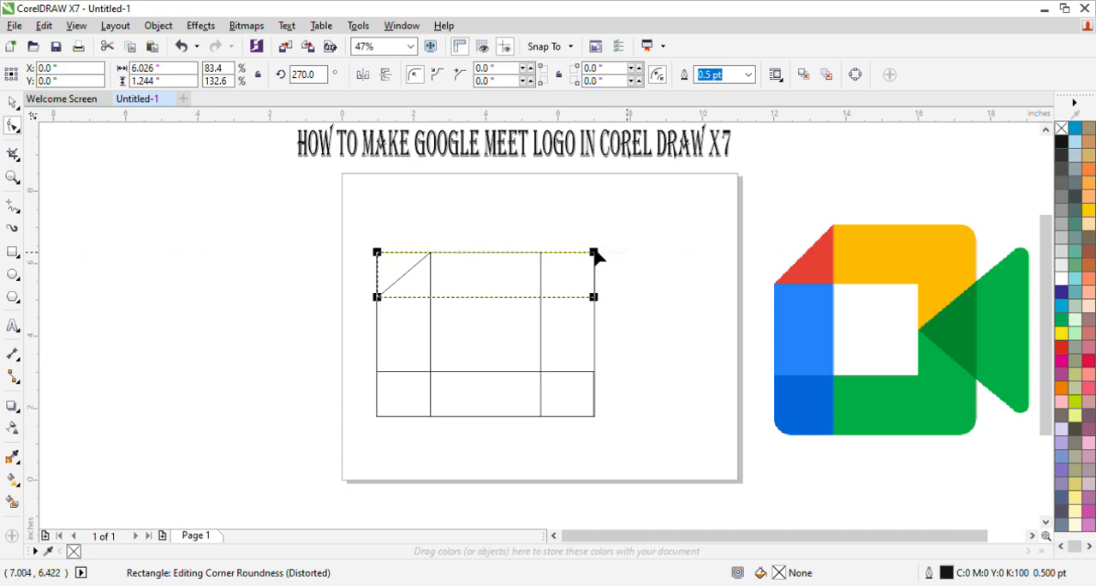
pyautogui.click(594, 255)
pyautogui.moveTo(594, 254); pyautogui.dragTo(572, 253)
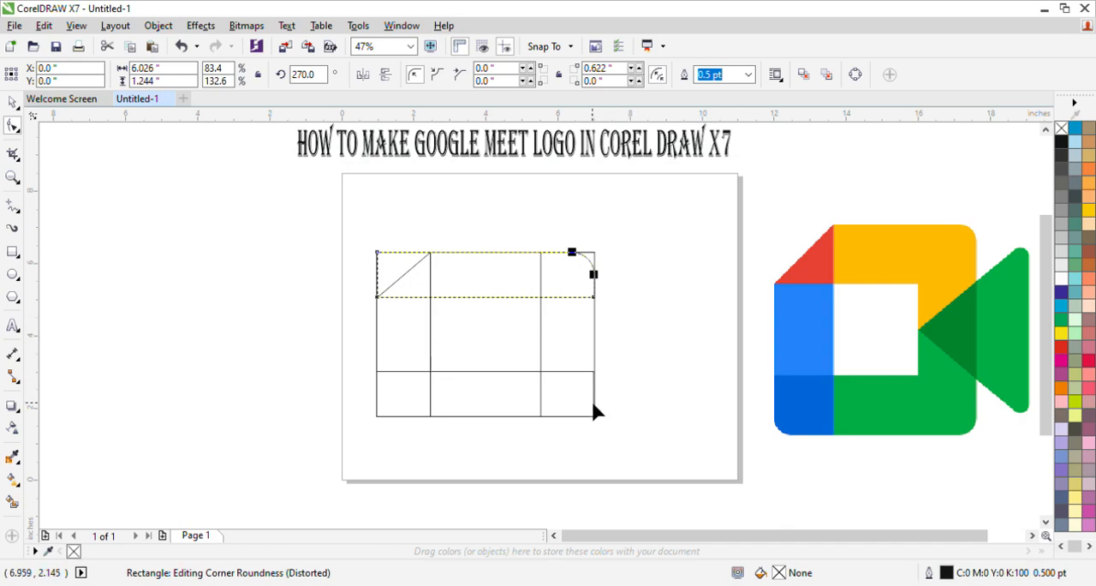
pyautogui.click(594, 257)
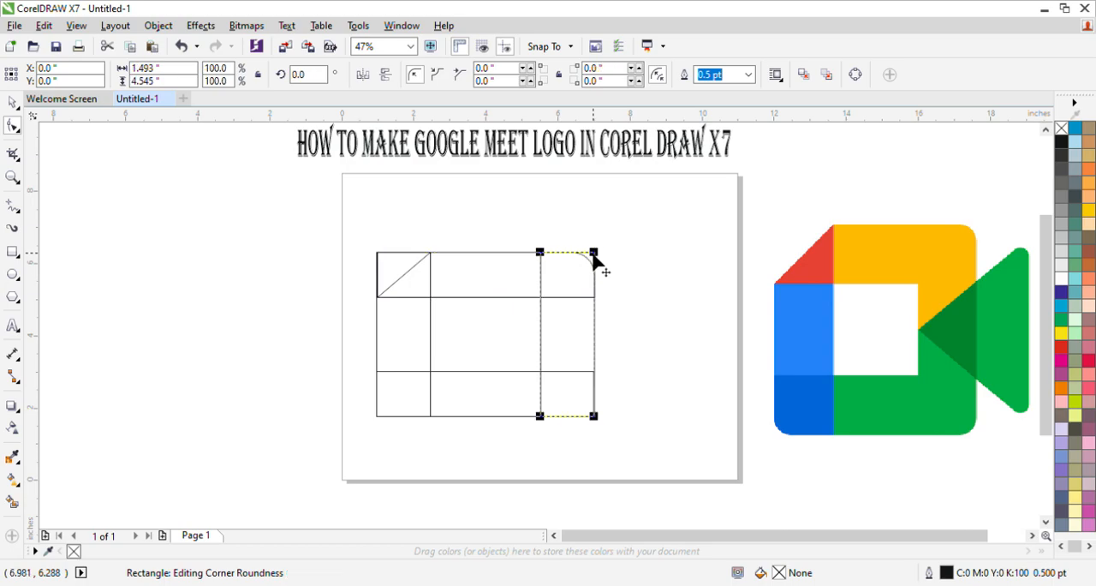
pyautogui.click(593, 253)
pyautogui.moveTo(594, 255); pyautogui.dragTo(575, 259)
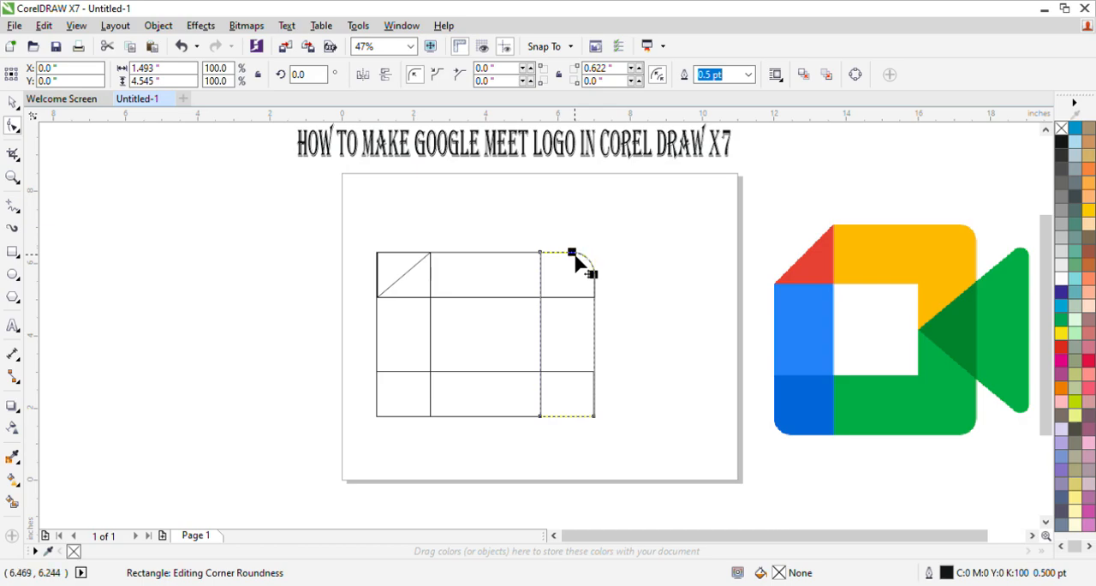
# Round the lower-right corners, giving the right upright a radius of about 0.746 inches and the bottom horizontal rectangle about 0.622 inches
pyautogui.click(594, 417)
pyautogui.moveTo(593, 418); pyautogui.dragTo(562, 410)
pyautogui.click(594, 417)
pyautogui.click(593, 417)
pyautogui.moveTo(593, 417); pyautogui.dragTo(574, 420)
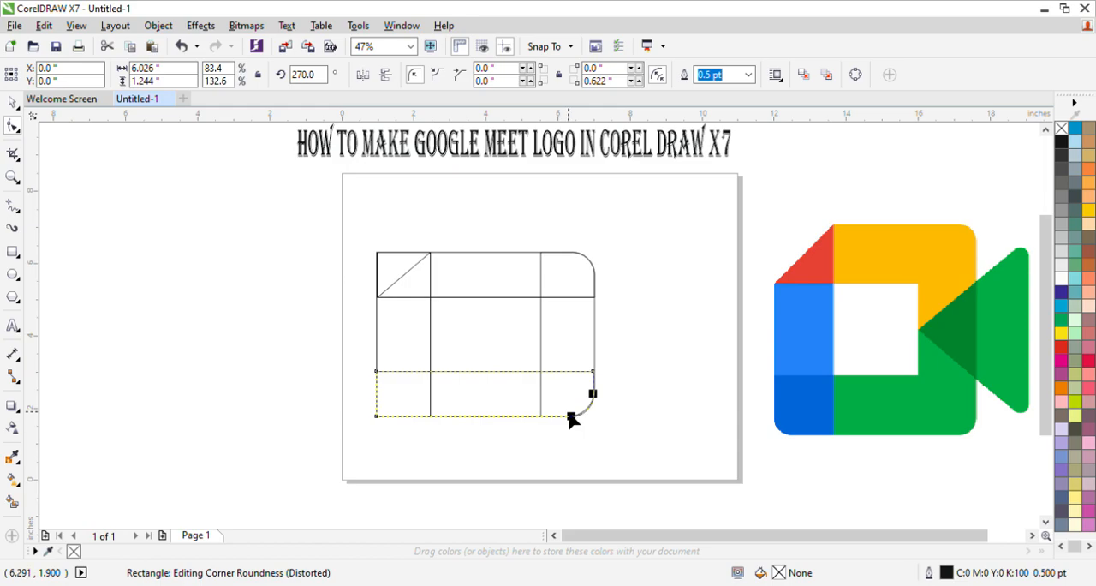
# Adjust the right upright's lower-right corner radius to about 0.644 inches so it follows the bottom rectangle's curve
pyautogui.scroll(3, 573, 420)
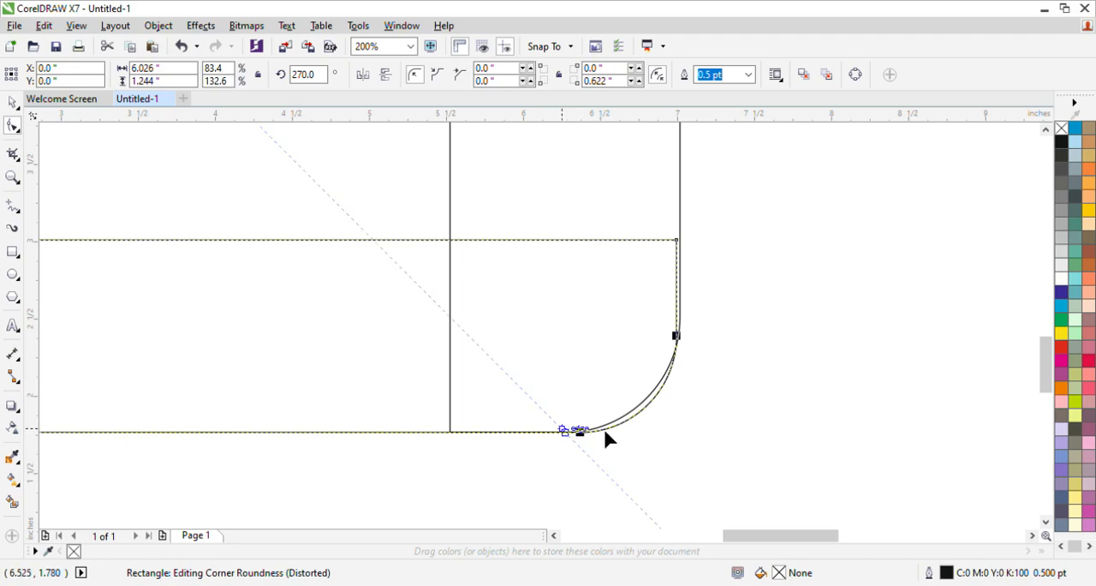
pyautogui.moveTo(616, 417); pyautogui.dragTo(618, 418)
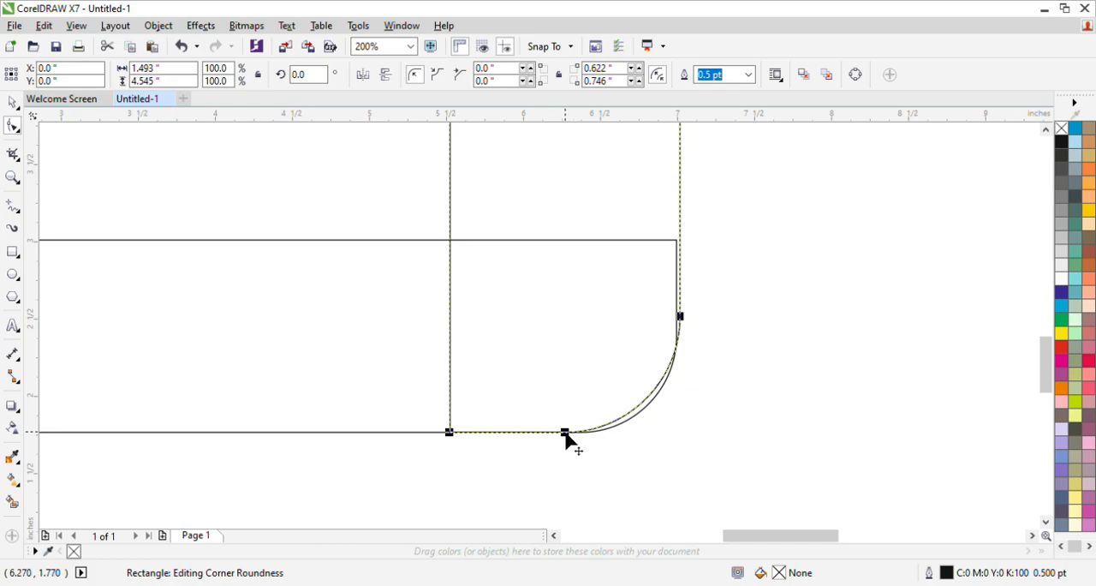
pyautogui.moveTo(565, 433); pyautogui.dragTo(580, 435)
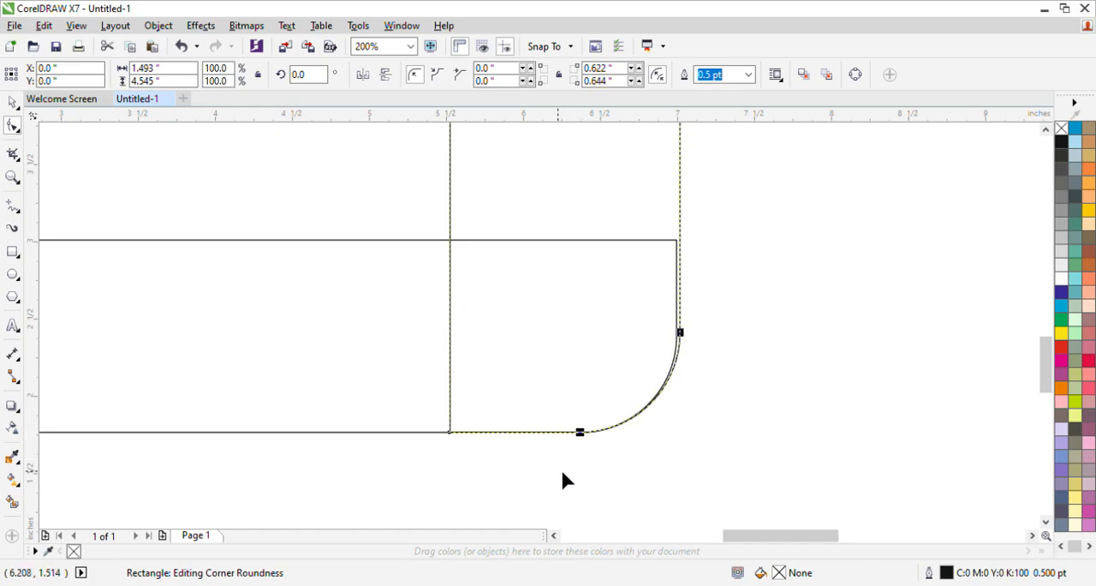
# Nudge the bottom rectangle to the right upright's outer edge and stretch its left side to the left upright's edge, about 6.046 inches wide
pyautogui.click(636, 318)
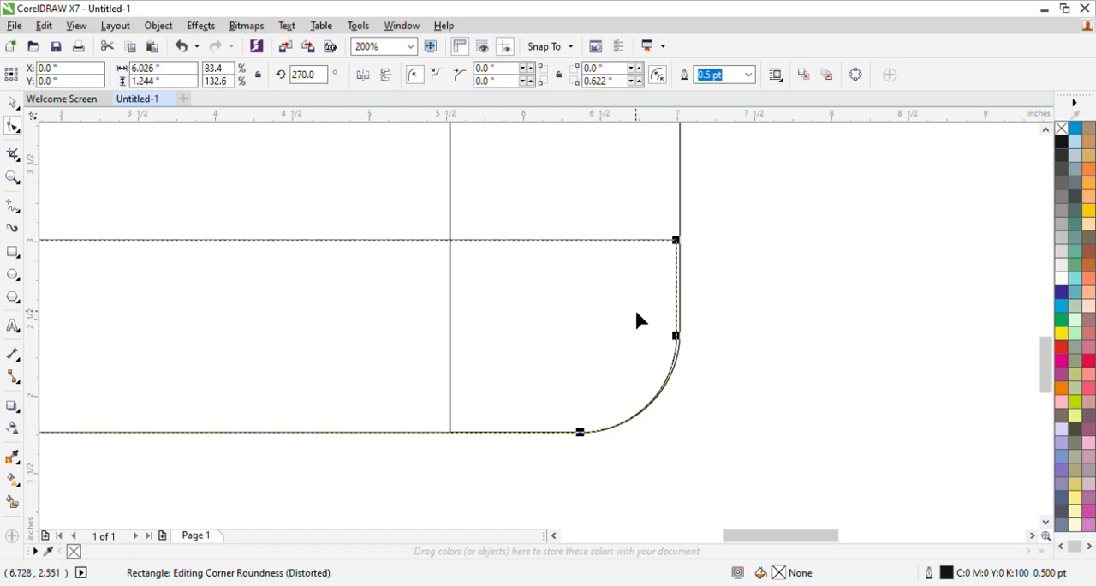
pyautogui.click(13, 103)
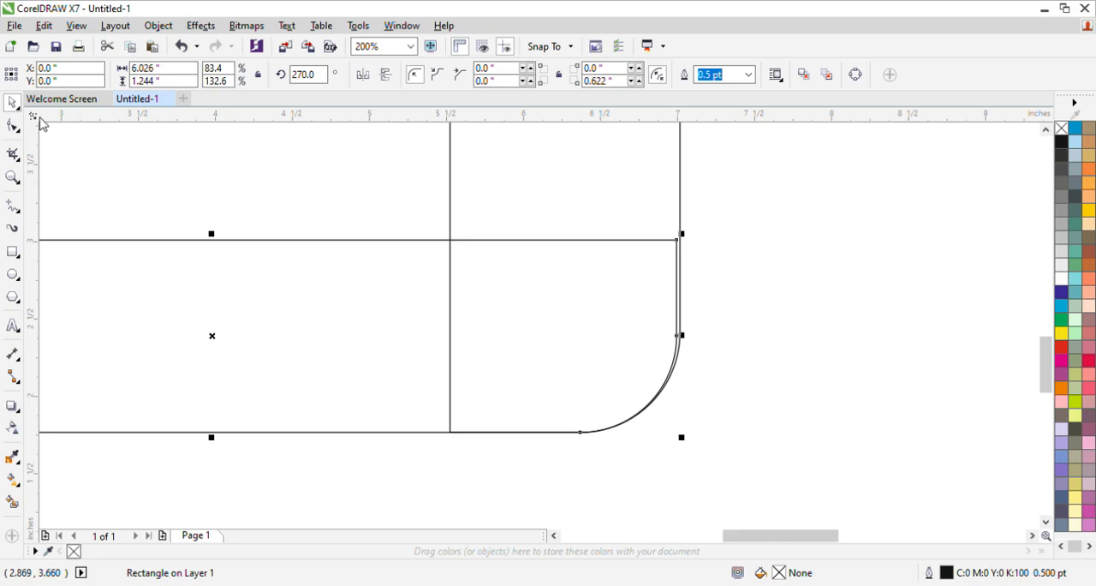
pyautogui.press('Right')
pyautogui.press('Right')
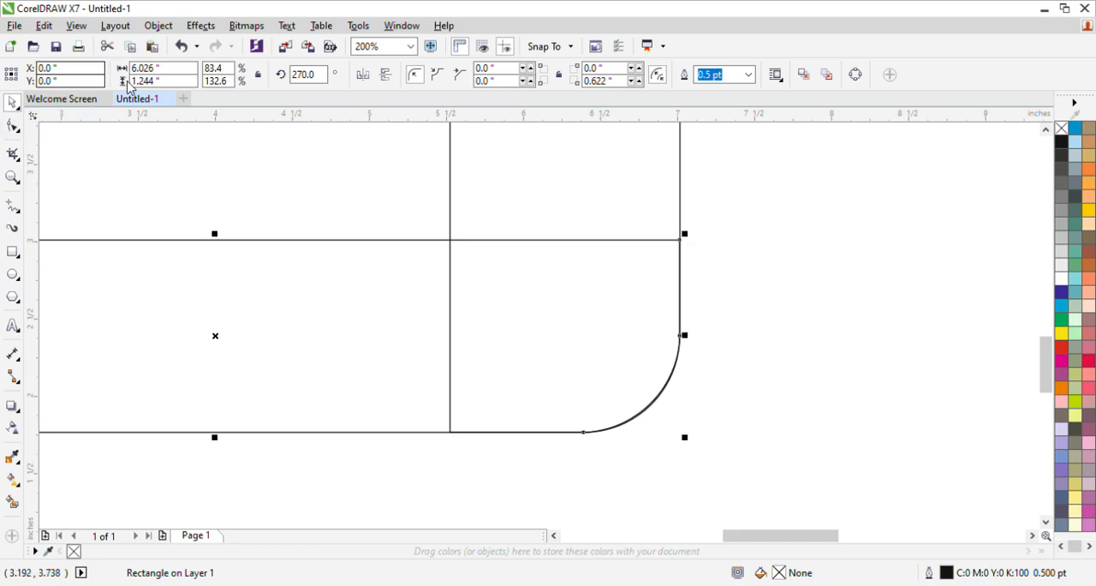
pyautogui.scroll(-3, 190, 214)
pyautogui.scroll(3, 69, 202)
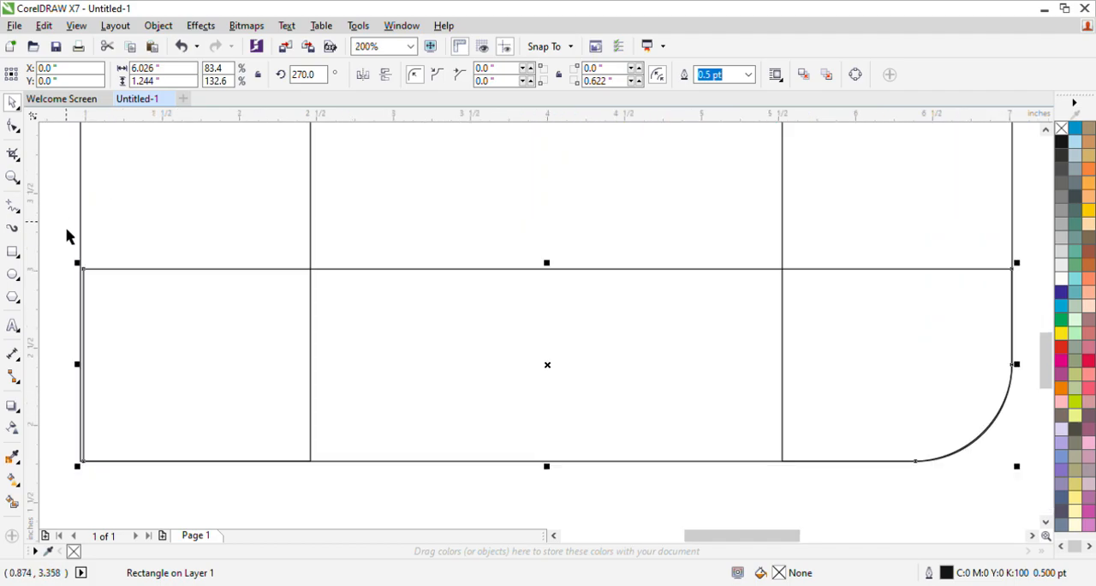
pyautogui.moveTo(82, 371); pyautogui.dragTo(74, 371)
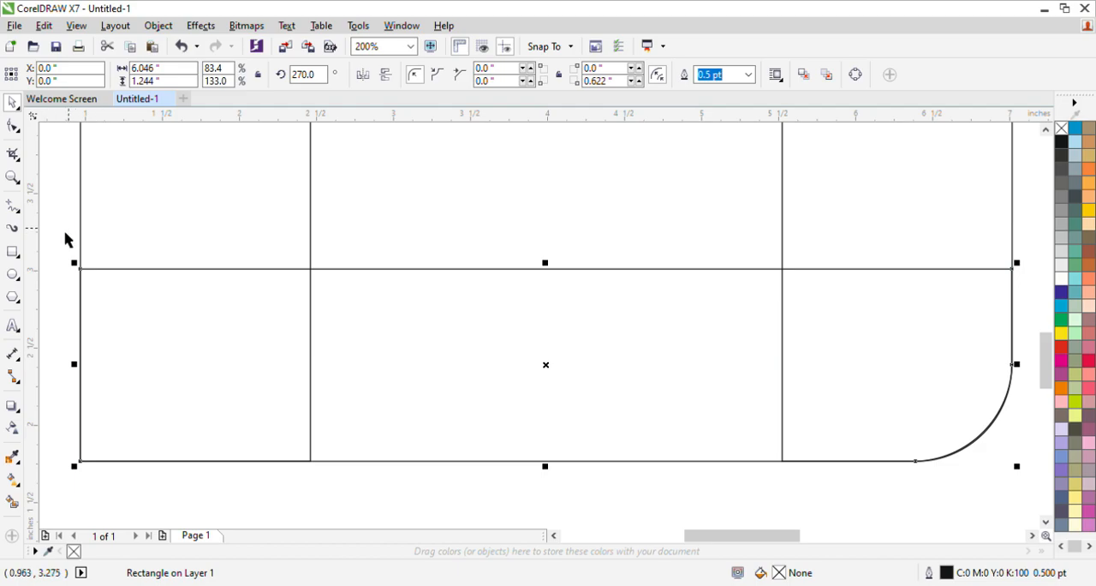
# Round the lower-left corners of the bottom horizontal rectangle and the left upright to a radius of about 0.622 inches
pyautogui.click(12, 125)
pyautogui.scroll(-3, 120, 215)
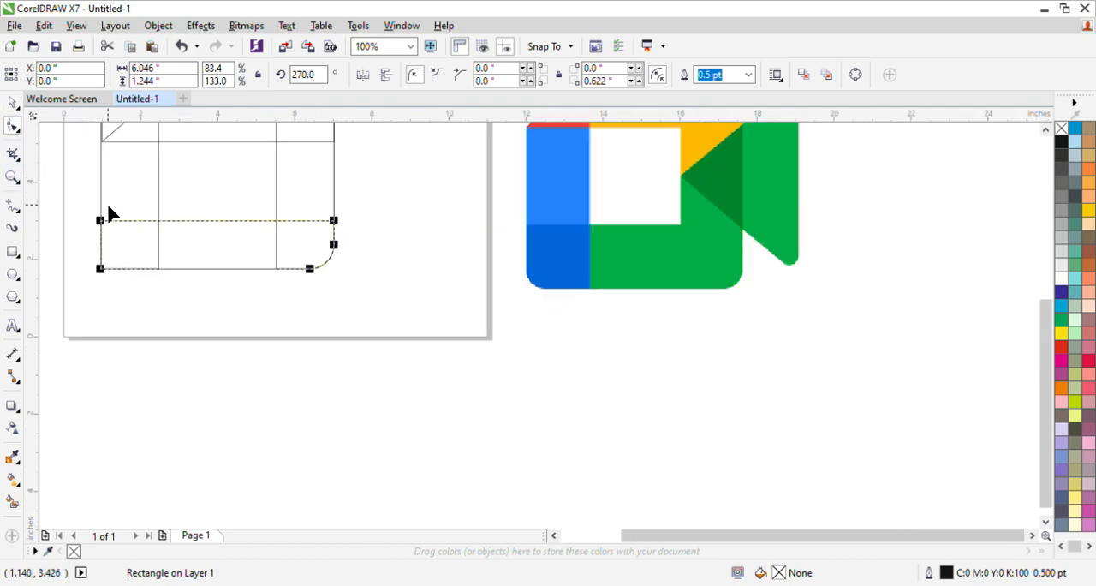
pyautogui.moveTo(100, 271); pyautogui.dragTo(136, 266)
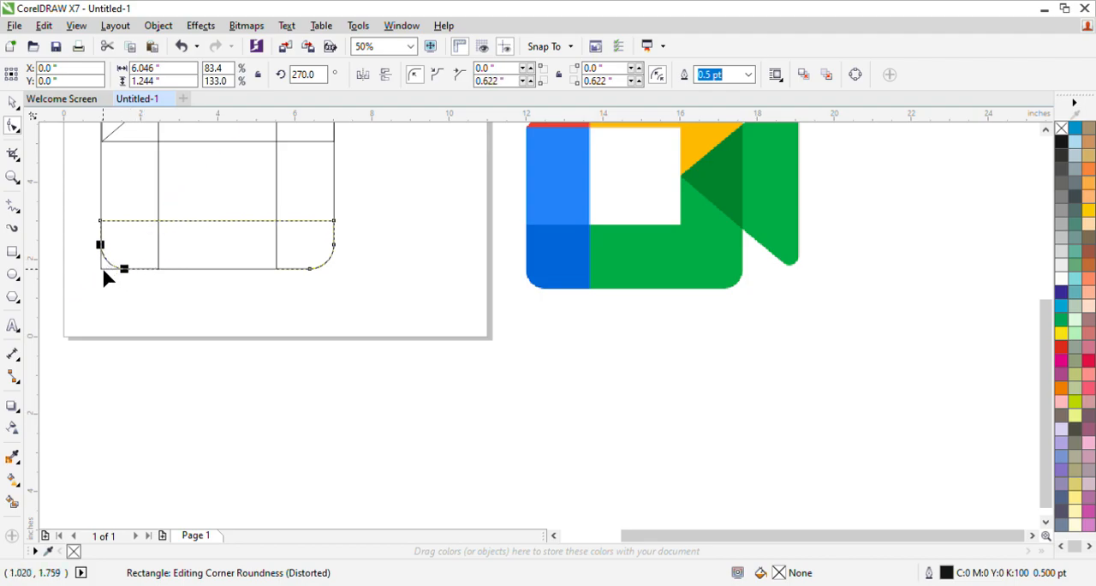
pyautogui.click(102, 267)
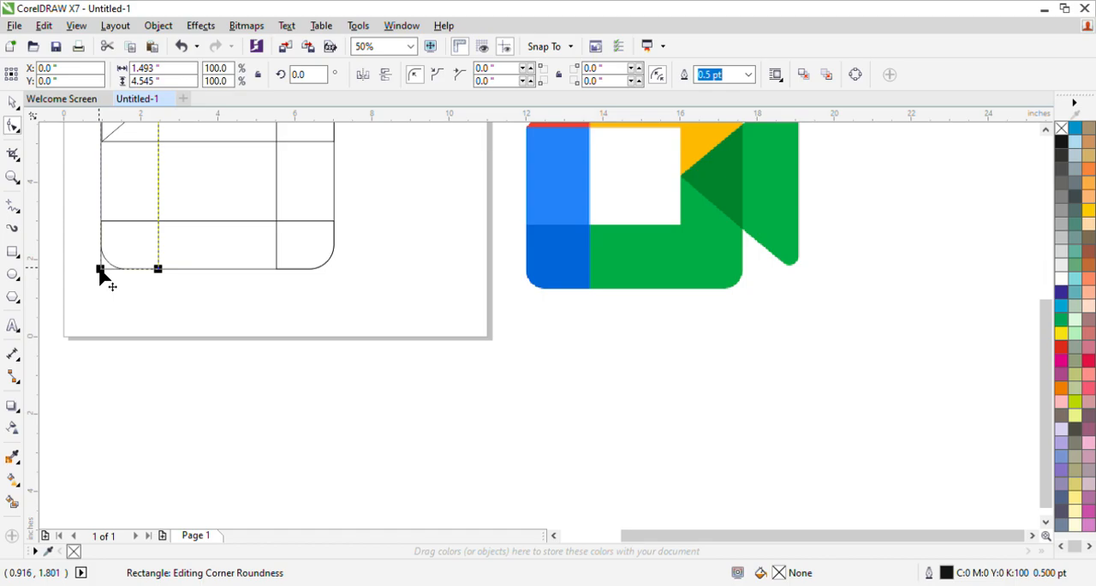
pyautogui.moveTo(100, 271); pyautogui.dragTo(126, 274)
pyautogui.scroll(-1, 98, 261)
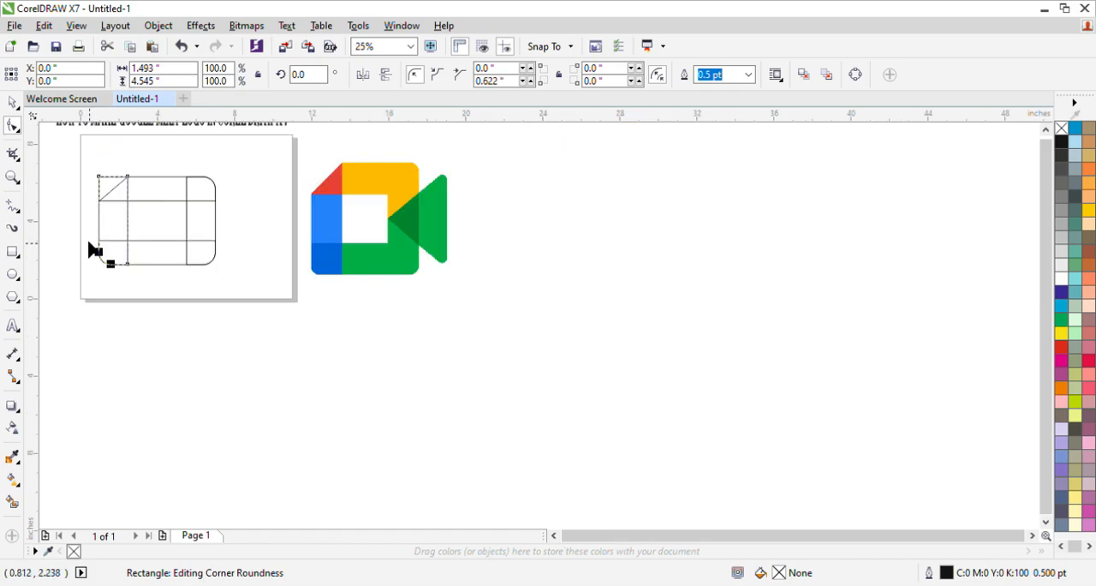
# Draw a polygon about 2.16 by 2.14 inches to the right of the rectangles and set it to 3 sides
pyautogui.scroll(1, 86, 182)
pyautogui.click(12, 103)
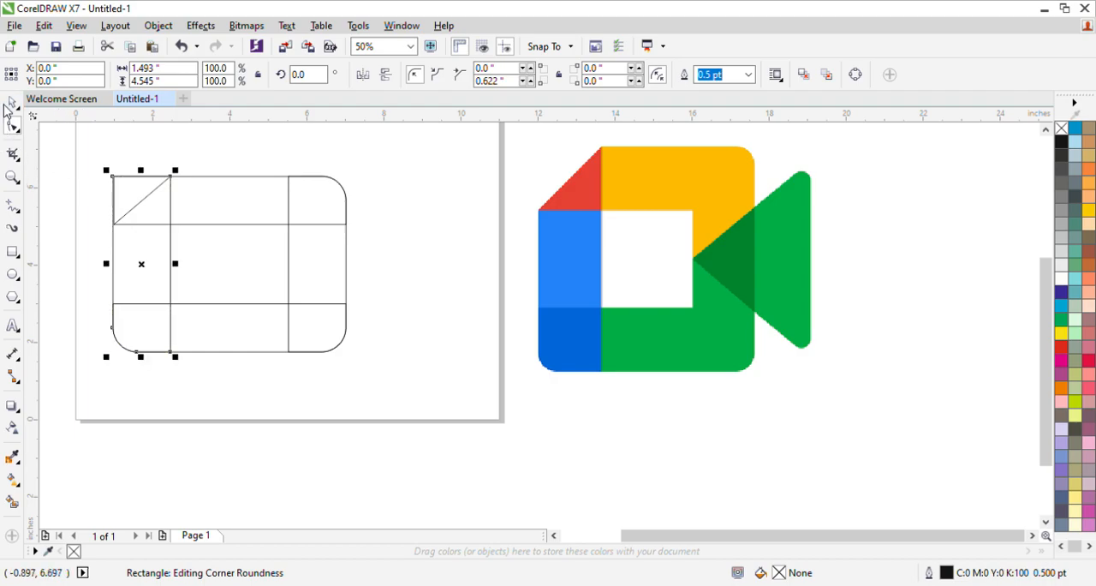
pyautogui.click(13, 299)
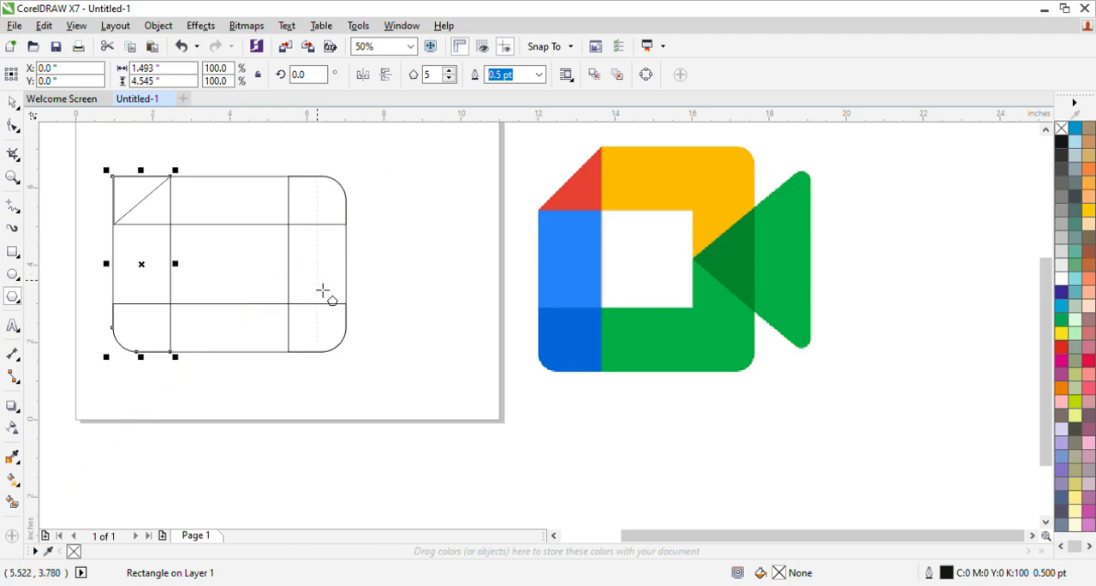
pyautogui.moveTo(403, 218); pyautogui.dragTo(497, 312)
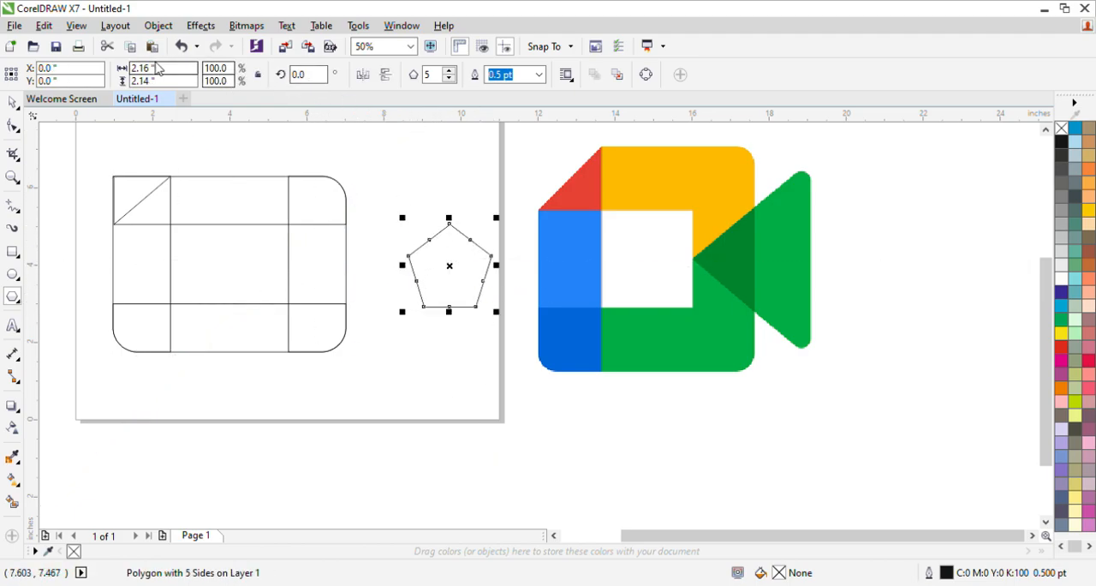
pyautogui.click(449, 79)
pyautogui.click(449, 79)
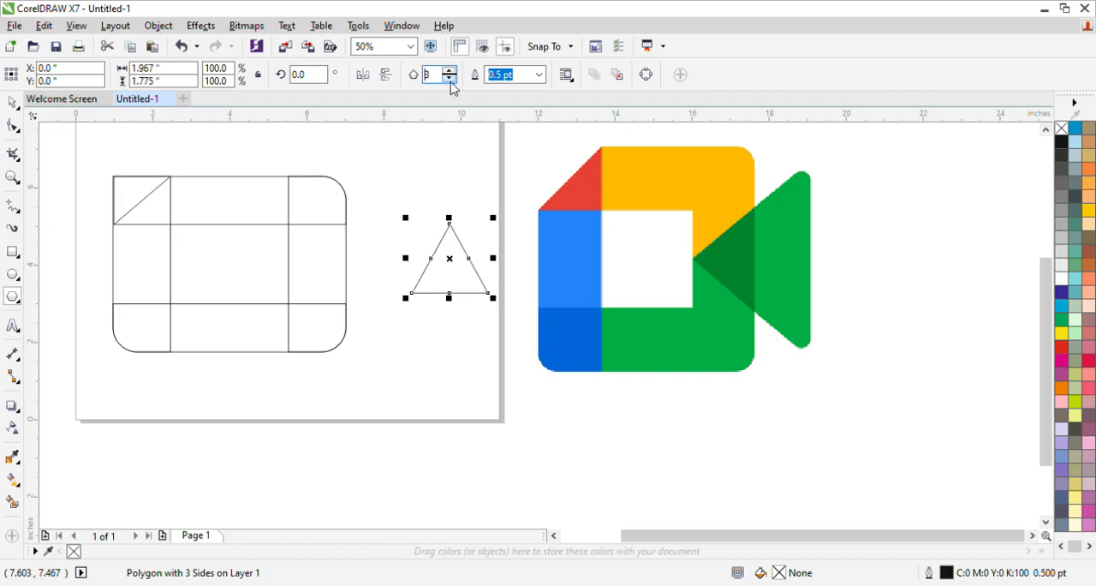
# Set the triangle's rotation to 270 degrees and mirror it horizontally so its tip points toward the rectangles
pyautogui.click(309, 74)
pyautogui.write('270')
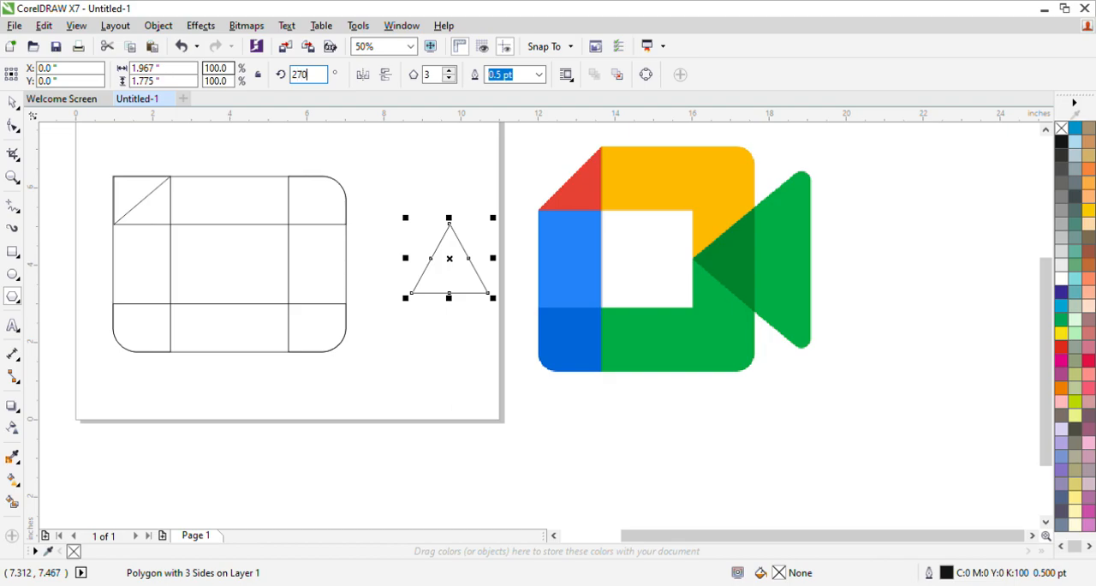
pyautogui.press('Return')
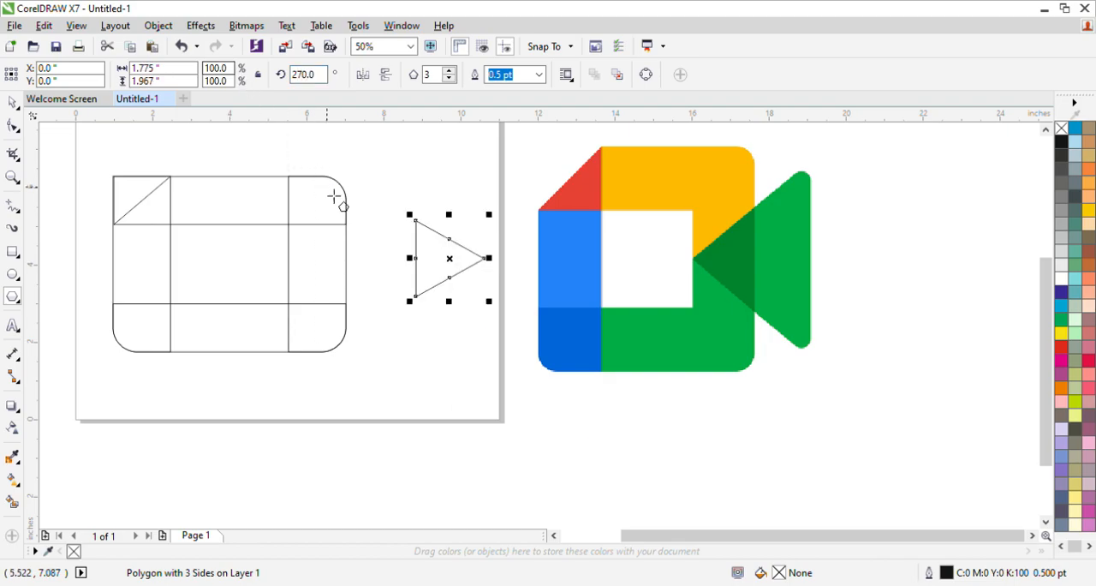
pyautogui.click(363, 76)
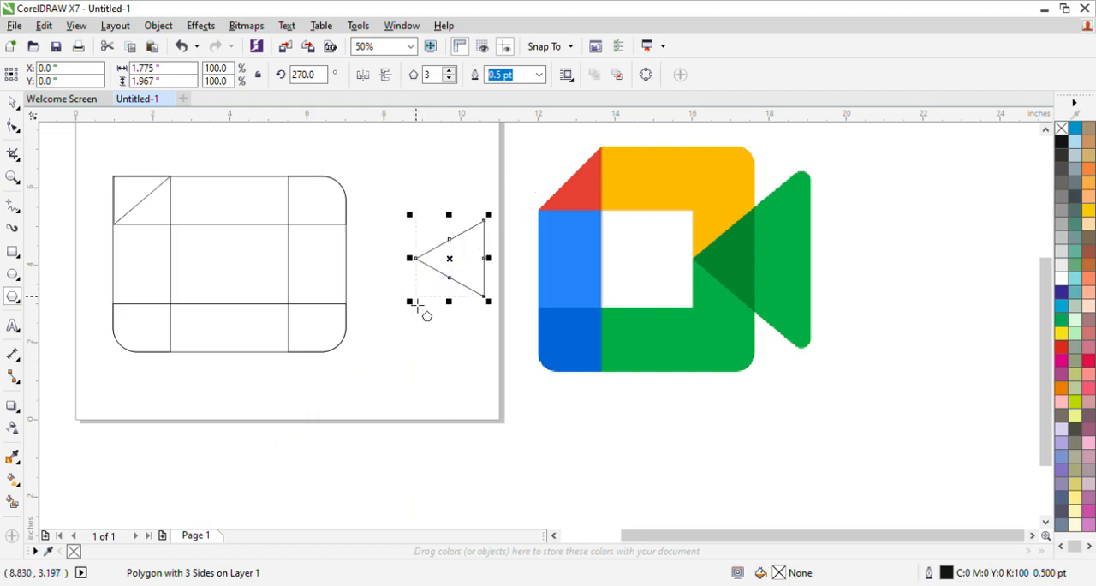
# Enlarge the triangle to about 2.935 by 3.252 inches and place its tip midway along the right upright's inner edge
pyautogui.moveTo(363, 336); pyautogui.dragTo(362, 335)
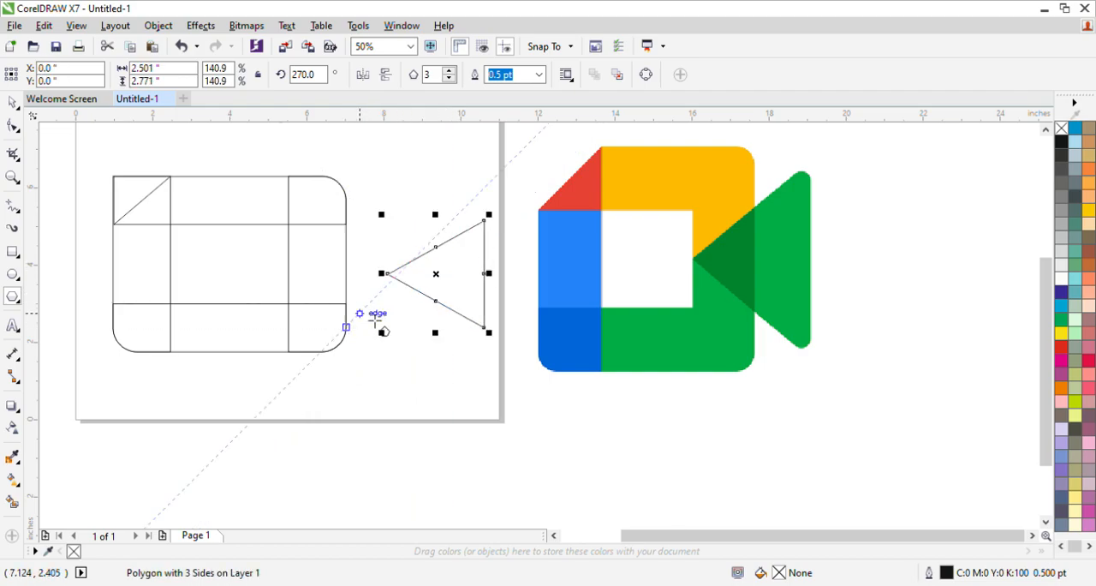
pyautogui.moveTo(442, 285); pyautogui.dragTo(346, 275)
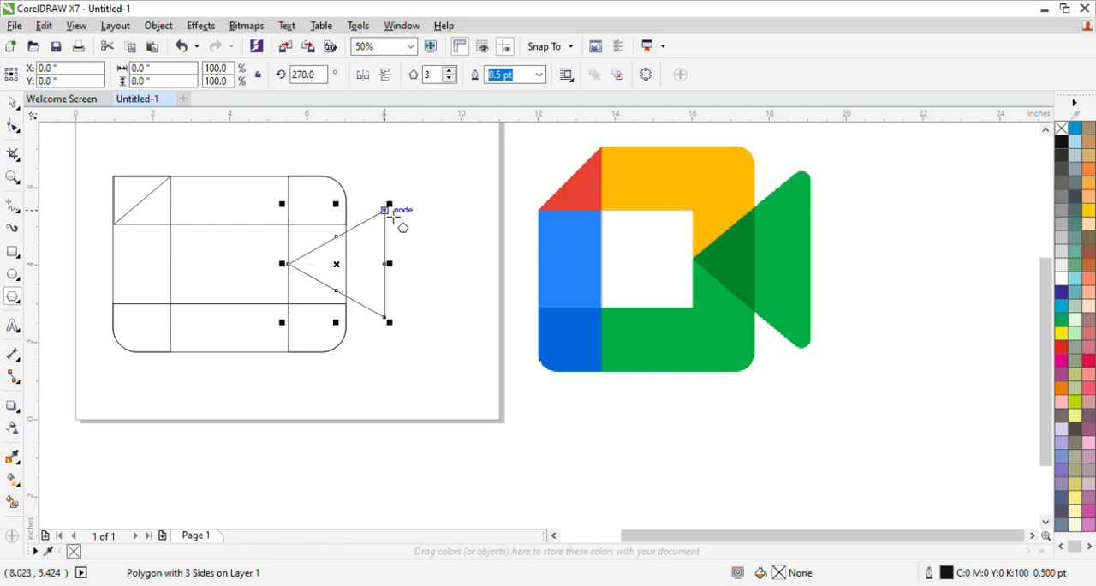
pyautogui.moveTo(393, 210); pyautogui.dragTo(424, 197)
pyautogui.press('Down')
pyautogui.press('Down')
pyautogui.press('Down')
pyautogui.press('Down')
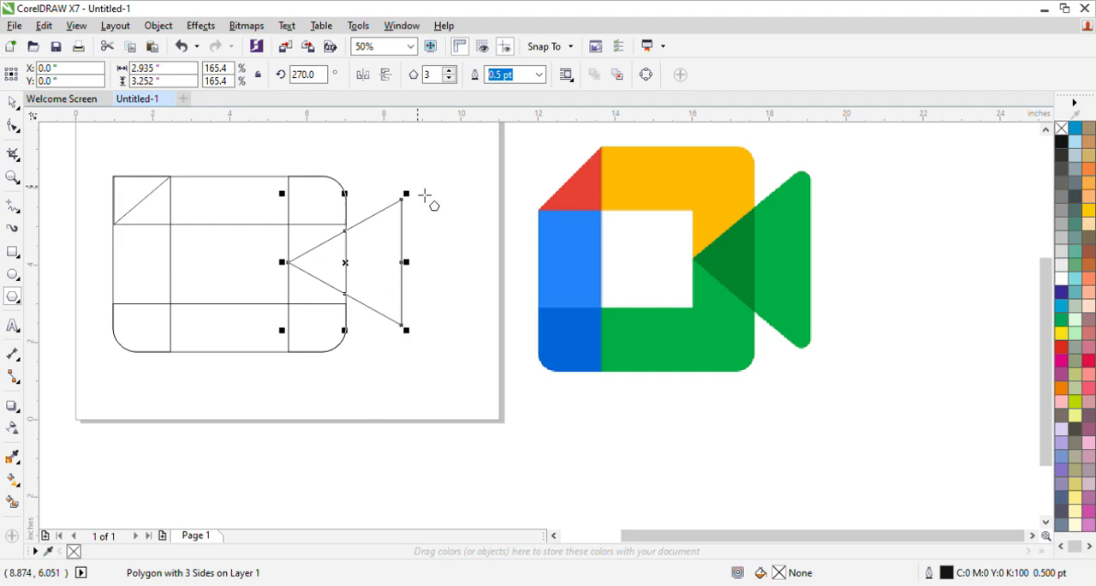
pyautogui.moveTo(419, 207); pyautogui.dragTo(432, 207)
pyautogui.click(435, 275)
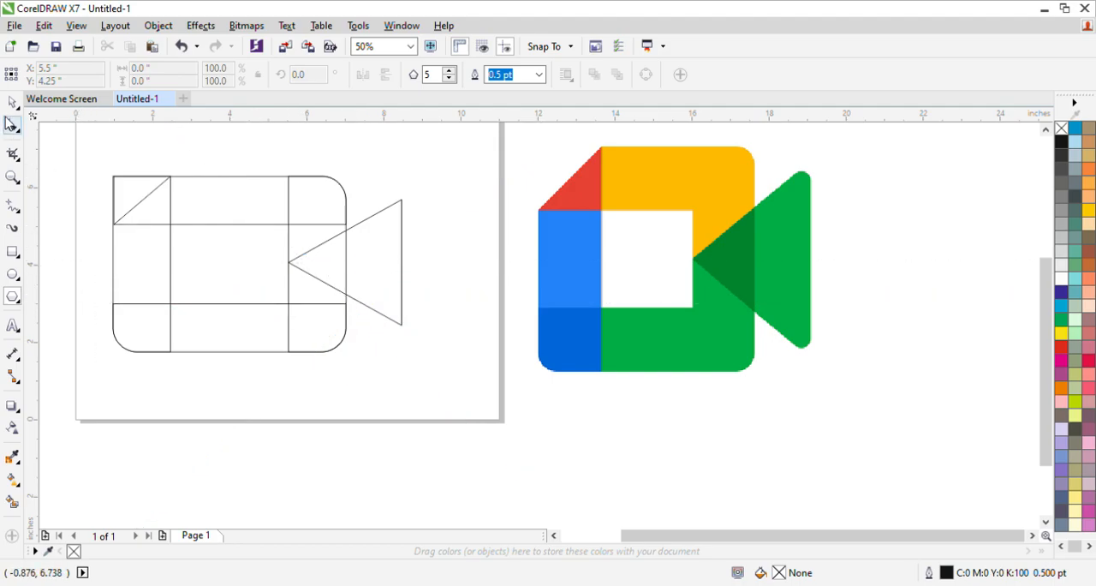
# Nudge the left upright and its diagonal corner line together about 1 inch to the right
pyautogui.click(11, 103)
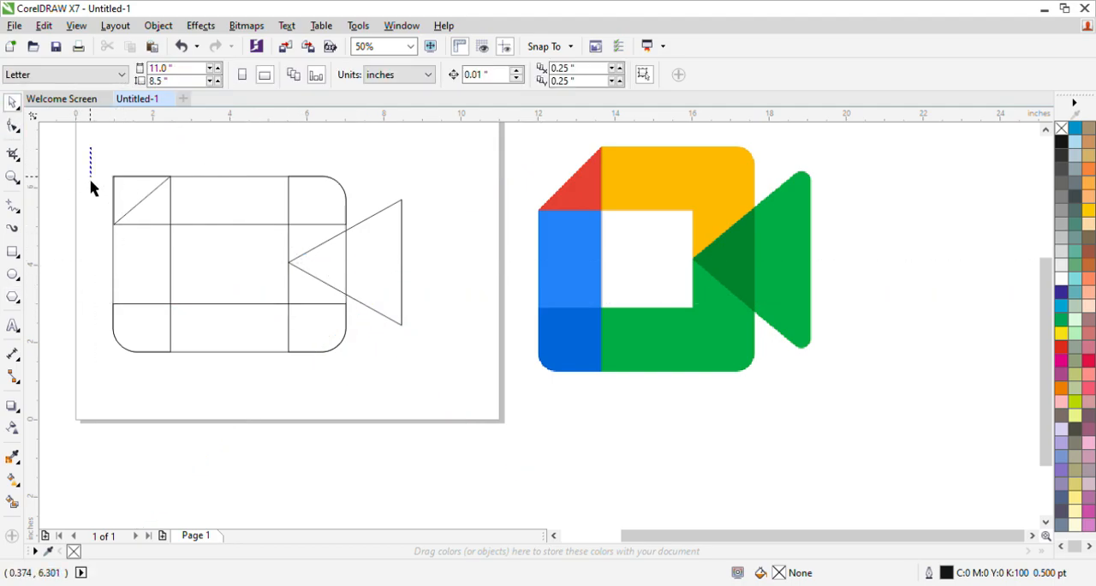
pyautogui.moveTo(100, 151)
pyautogui.mouseDown()
pyautogui.moveTo(168, 364)
pyautogui.moveTo(190, 372)
pyautogui.mouseUp()
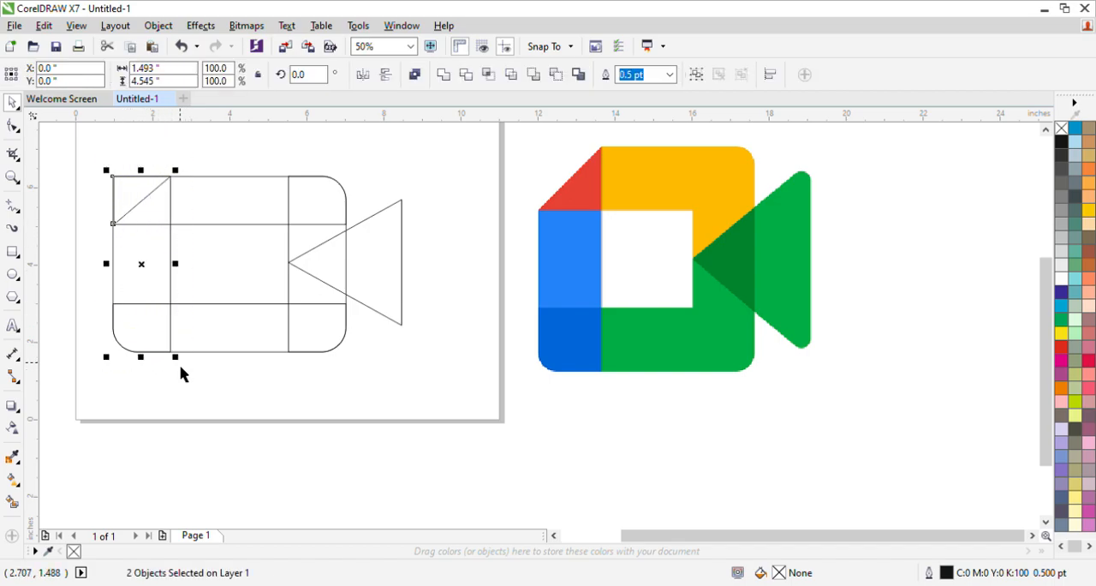
pyautogui.press('Right')
pyautogui.press('Right')
pyautogui.press('Right')
pyautogui.press('Right')
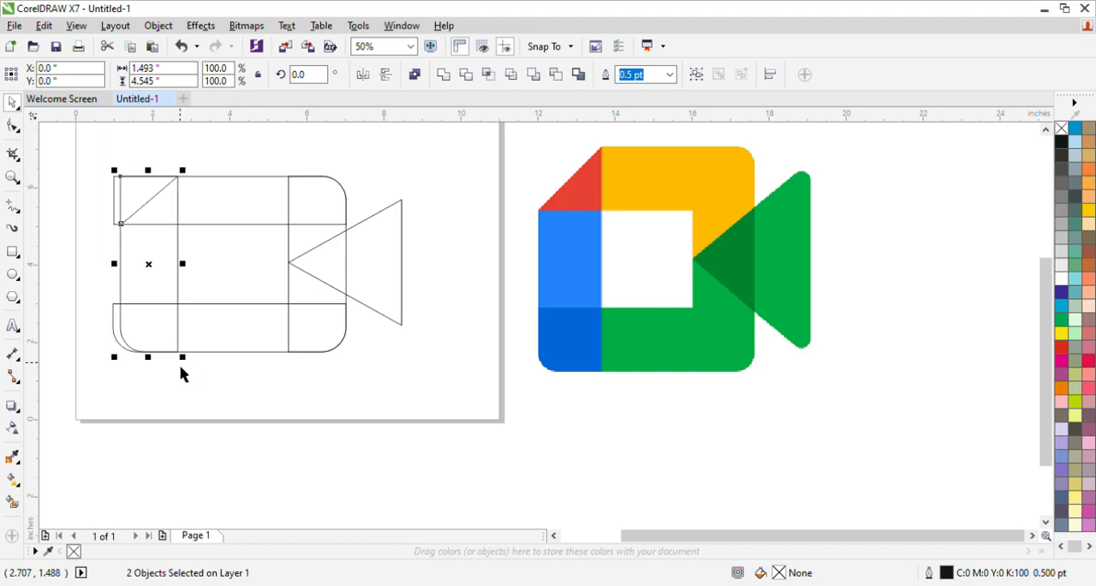
pyautogui.press('Right')
pyautogui.press('Right')
pyautogui.press('Right')
pyautogui.press('Right')
pyautogui.press('Right')
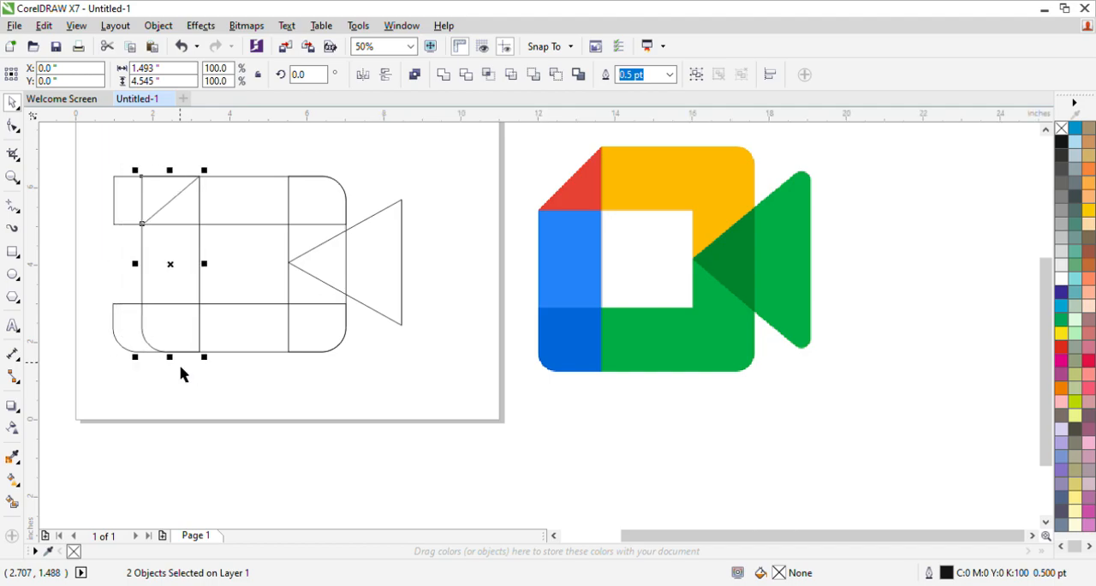
pyautogui.press('Right')
pyautogui.press('Right')
pyautogui.press('Right')
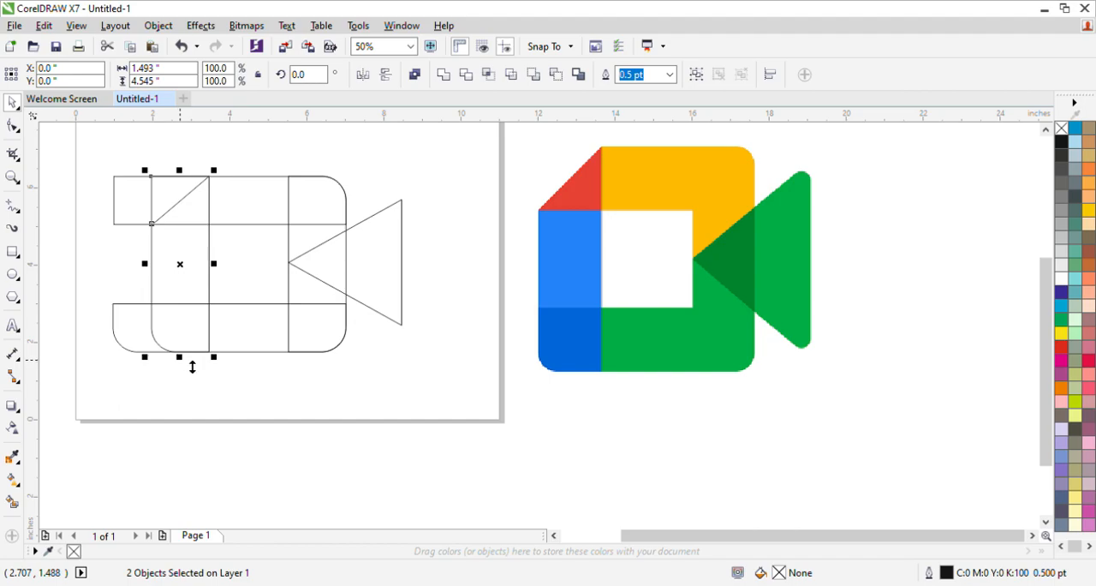
# Shorten the left ends of the bottom and top rectangles to the left upright's outer edge, making the top one about 5.048 inches wide
pyautogui.click(110, 371)
pyautogui.click(115, 325)
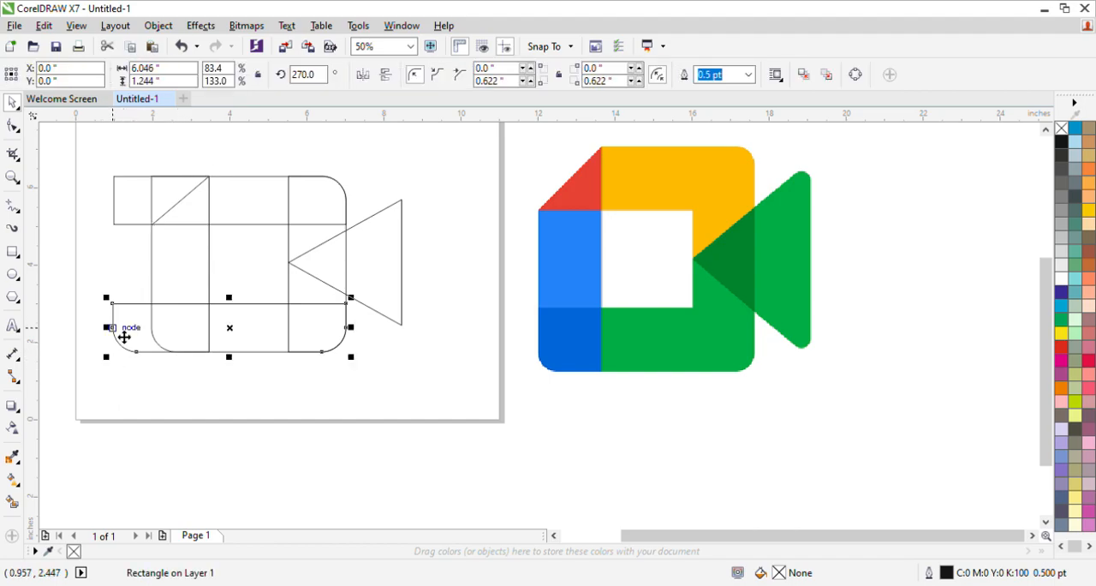
pyautogui.moveTo(116, 342); pyautogui.dragTo(146, 343)
pyautogui.click(89, 220)
pyautogui.click(114, 219)
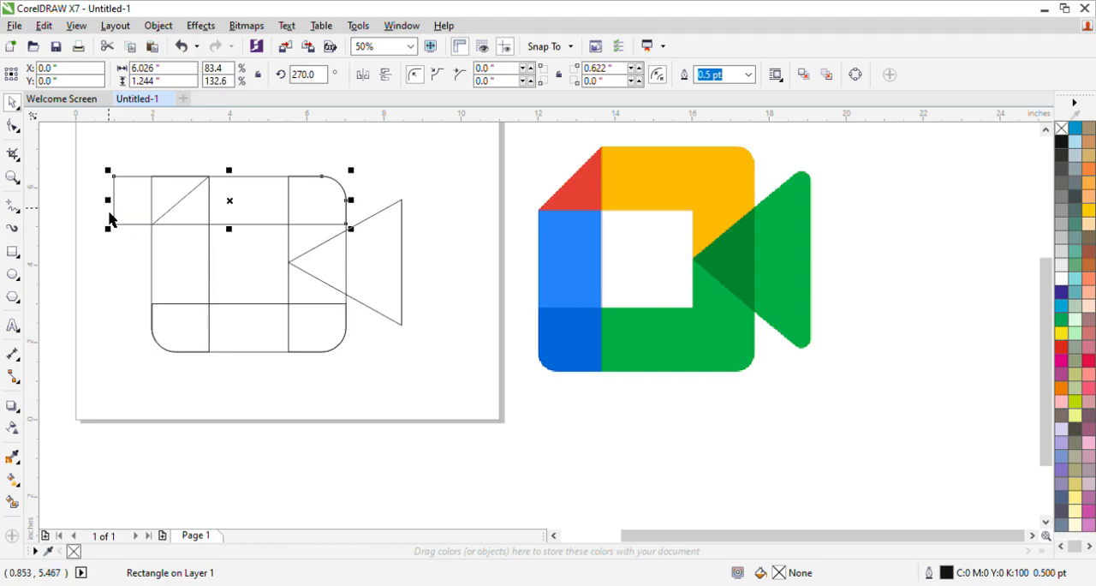
pyautogui.moveTo(120, 211); pyautogui.dragTo(152, 211)
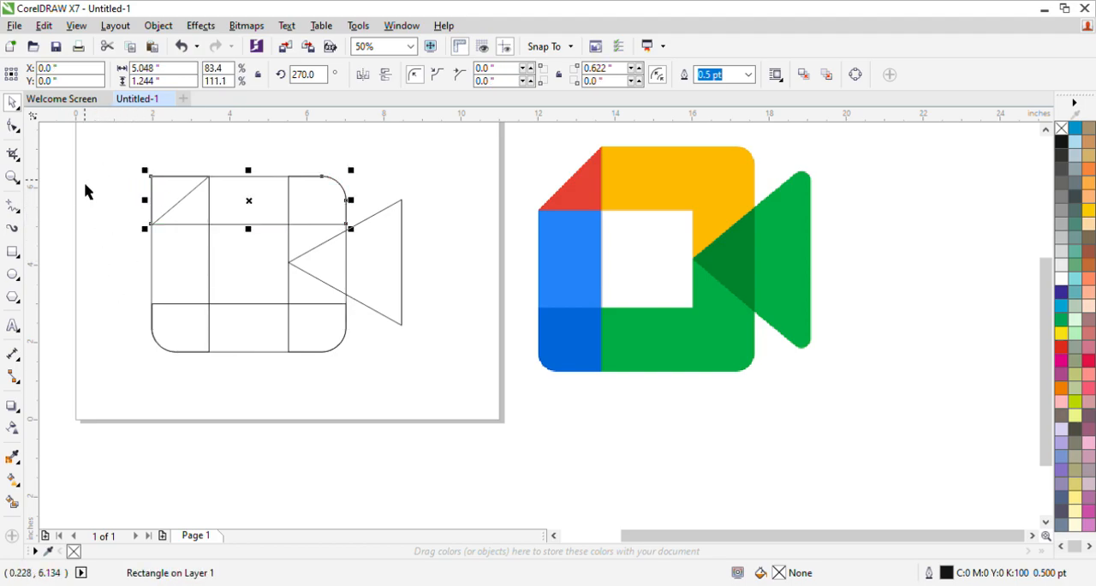
pyautogui.click(84, 182)
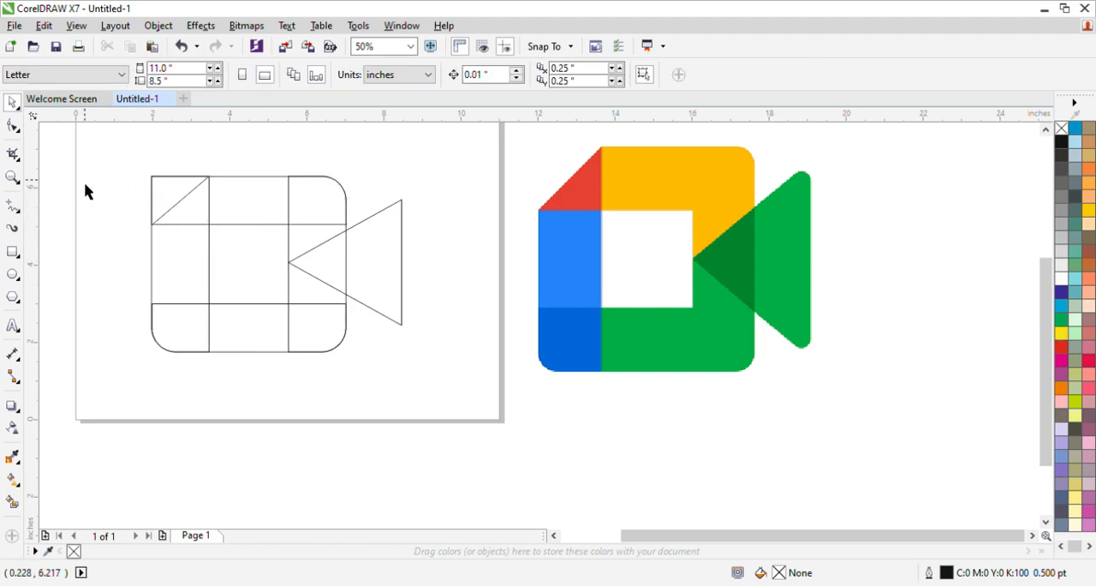
# Smart Fill the triangle below the upper-left diagonal with the reference logo's red (#E94235) and a white outline
pyautogui.click(12, 501)
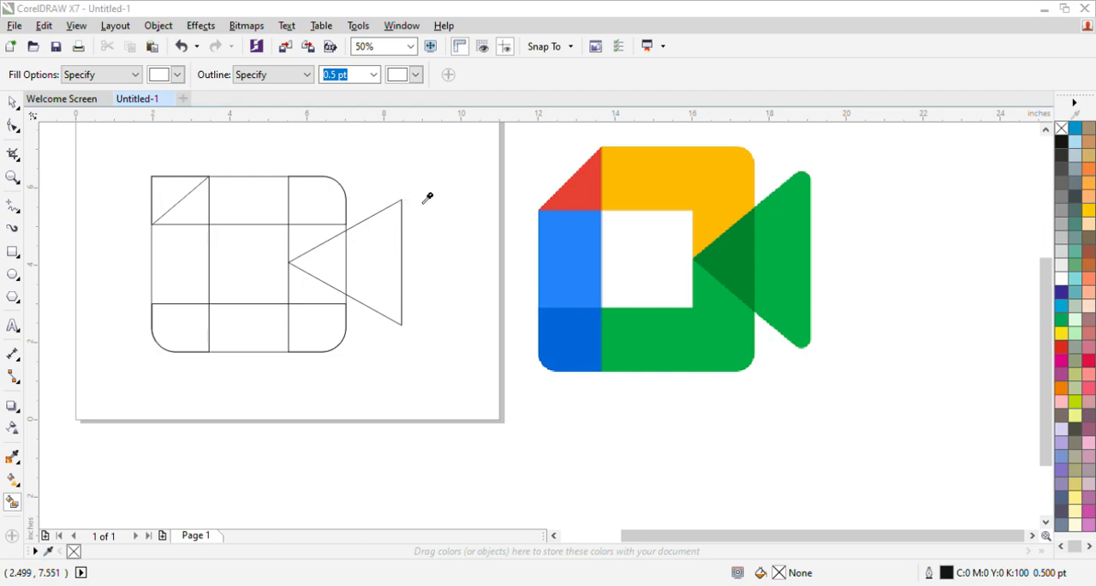
pyautogui.click(587, 201)
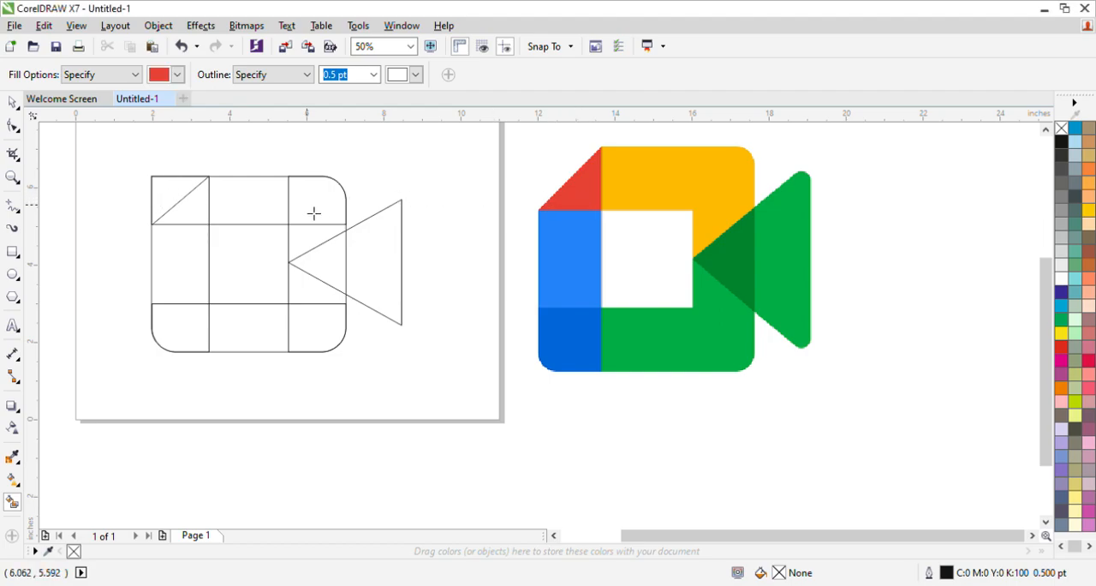
pyautogui.click(200, 211)
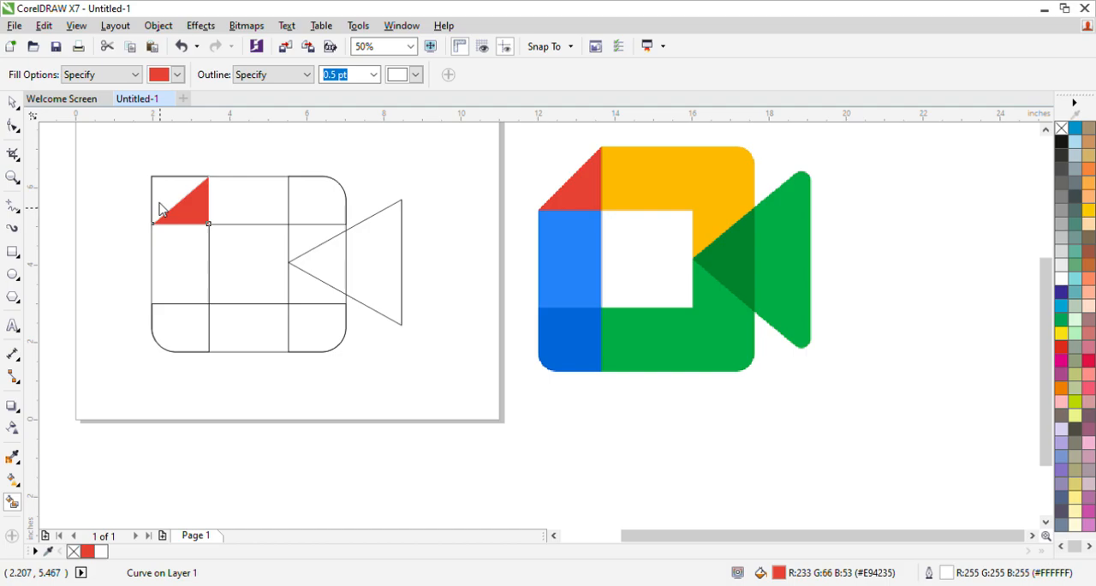
# Fill the top middle section, the upper-right corner and the area above the triangle's tip with the reference yellow (#FFBA00)
pyautogui.click(651, 195)
pyautogui.click(260, 200)
pyautogui.click(331, 206)
pyautogui.click(318, 239)
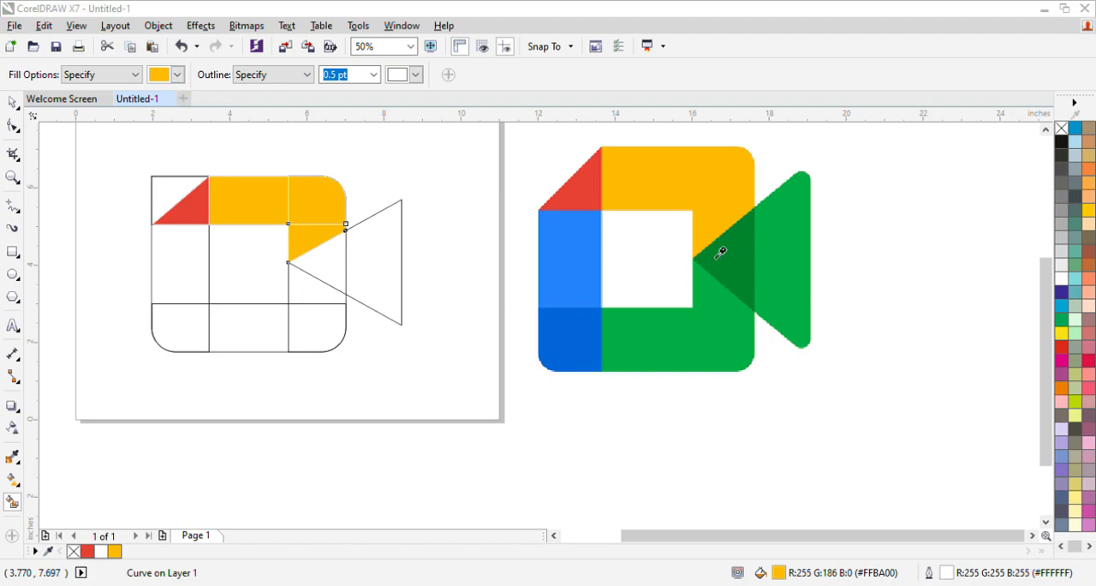
# Fill the triangle's overlap with dark green (#00832D), and the area below it, the outer triangle and the lower-right corner with green (#00AC47)
pyautogui.click(743, 254)
pyautogui.click(328, 265)
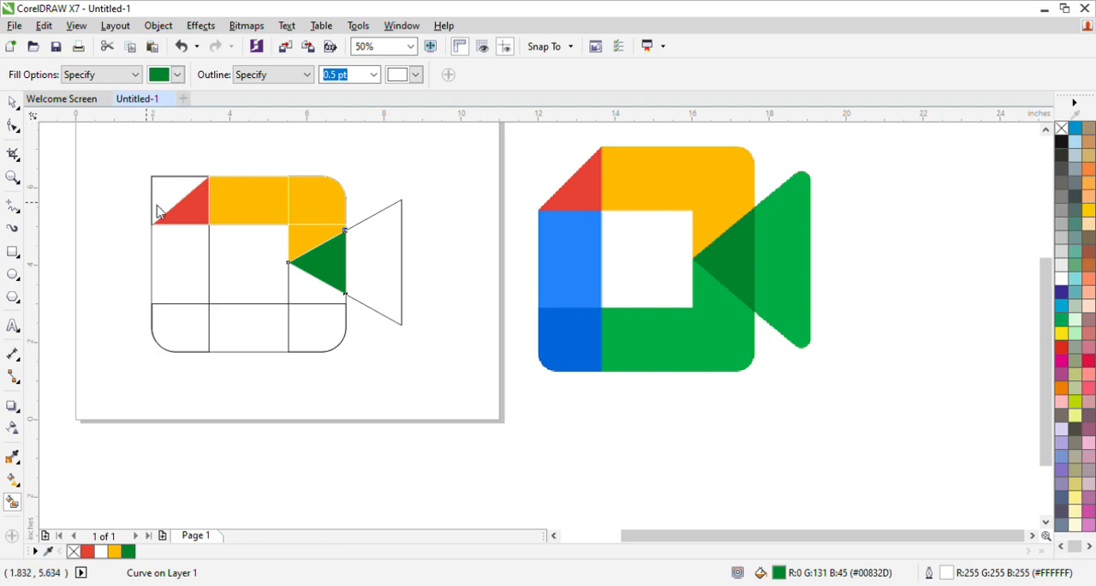
pyautogui.click(791, 280)
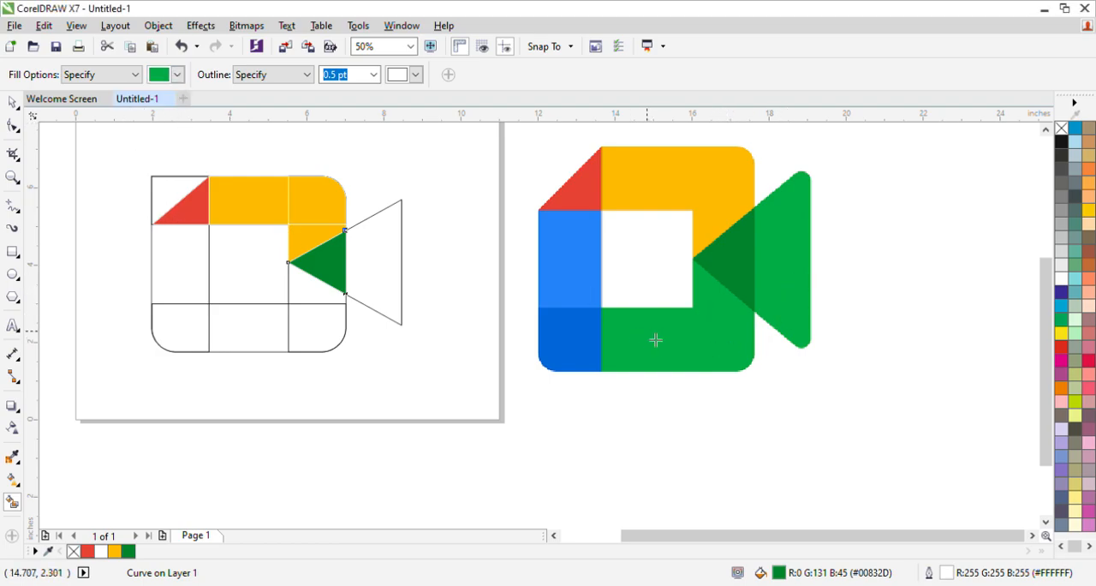
pyautogui.click(328, 301)
pyautogui.click(385, 285)
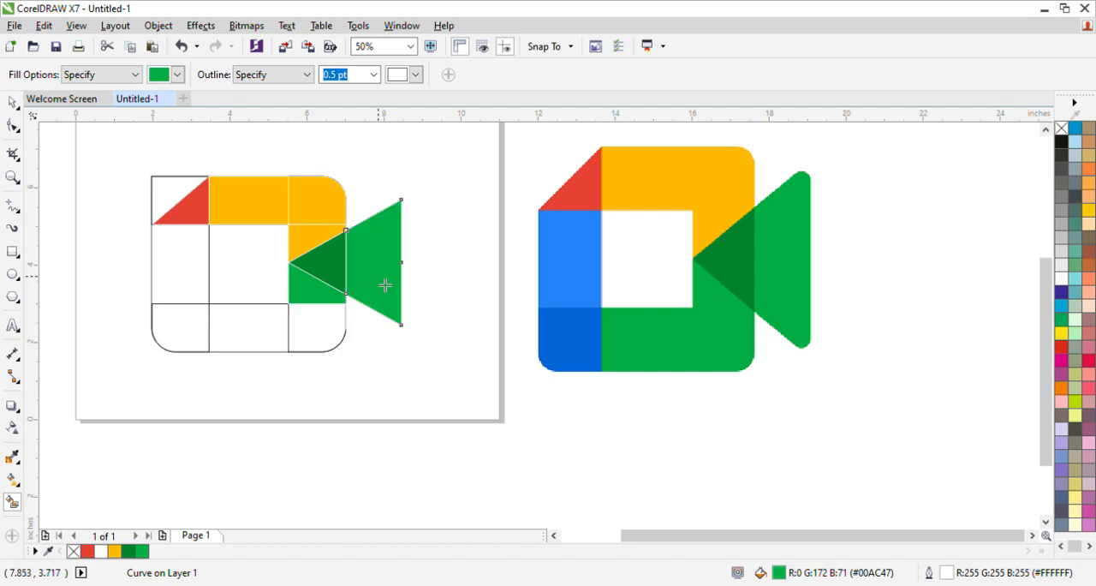
pyautogui.click(328, 330)
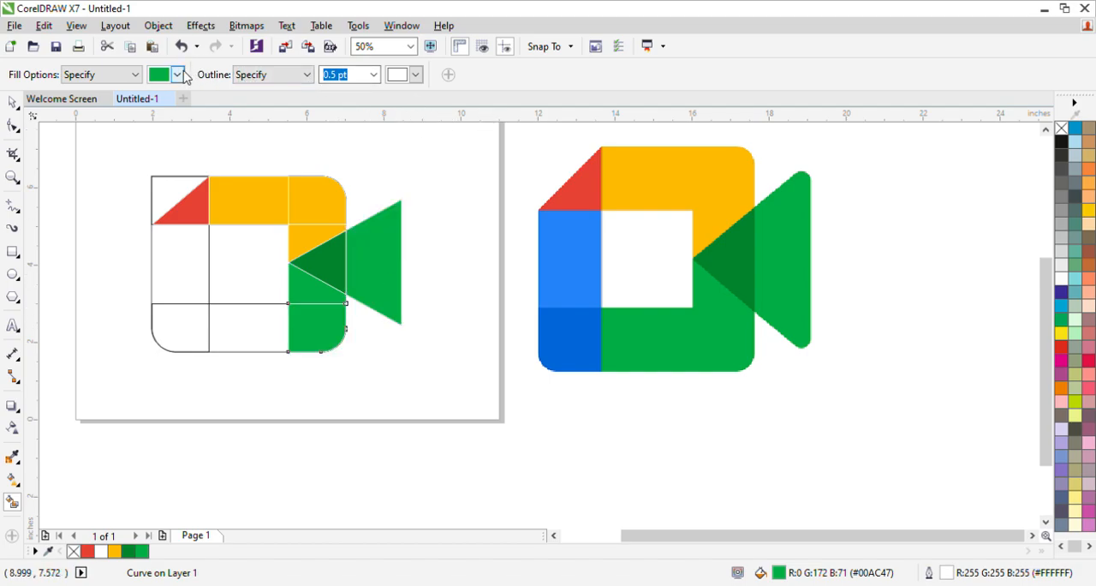
# Fill the lower-left corner with the reference dark blue (#0066DA) and the left upright's middle section with light blue (#2684FC)
pyautogui.click(567, 342)
pyautogui.click(190, 340)
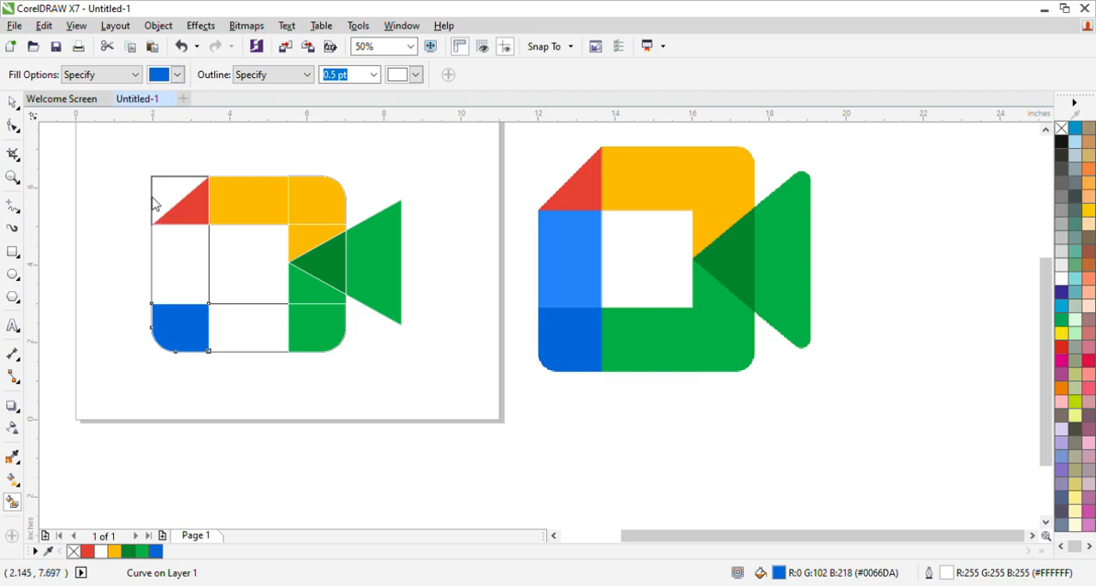
pyautogui.click(574, 274)
pyautogui.click(199, 259)
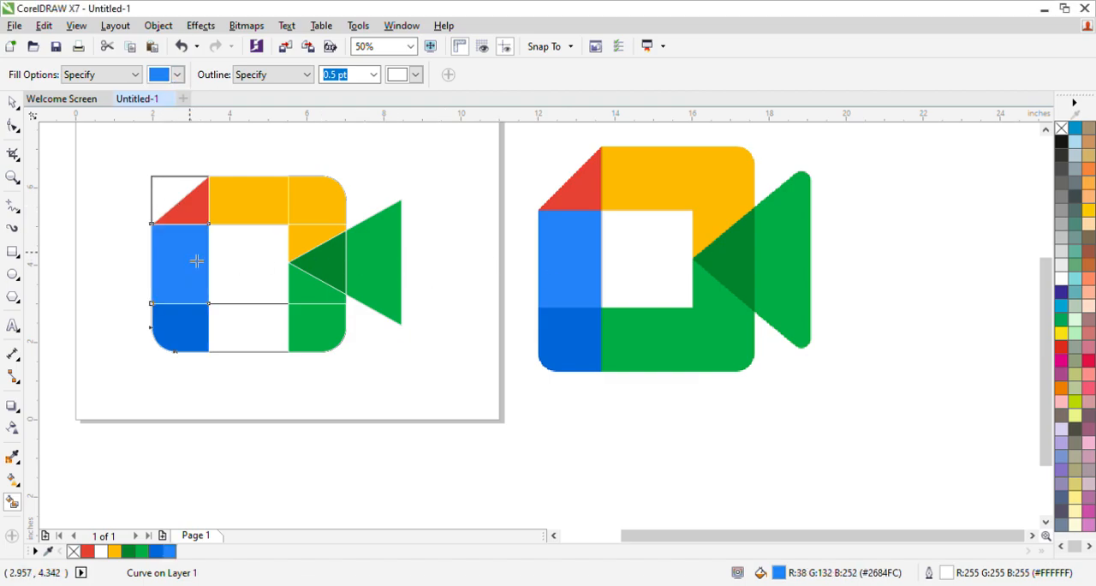
# Smart Fill the bottom rectangle's middle section with the reference logo's green (#00AC47)
pyautogui.click(13, 102)
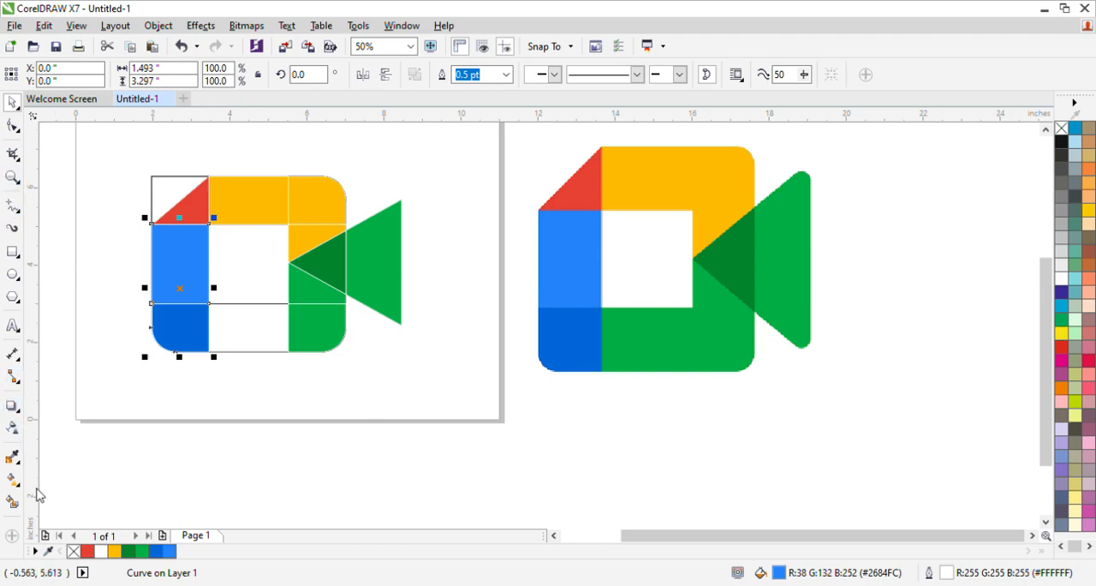
pyautogui.click(12, 502)
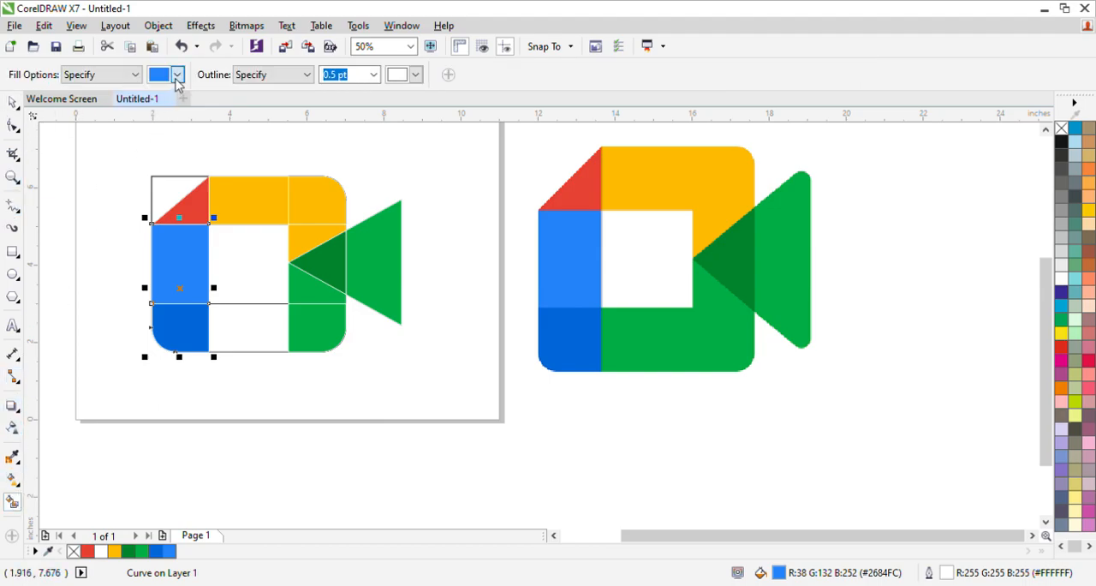
pyautogui.click(679, 338)
pyautogui.click(279, 332)
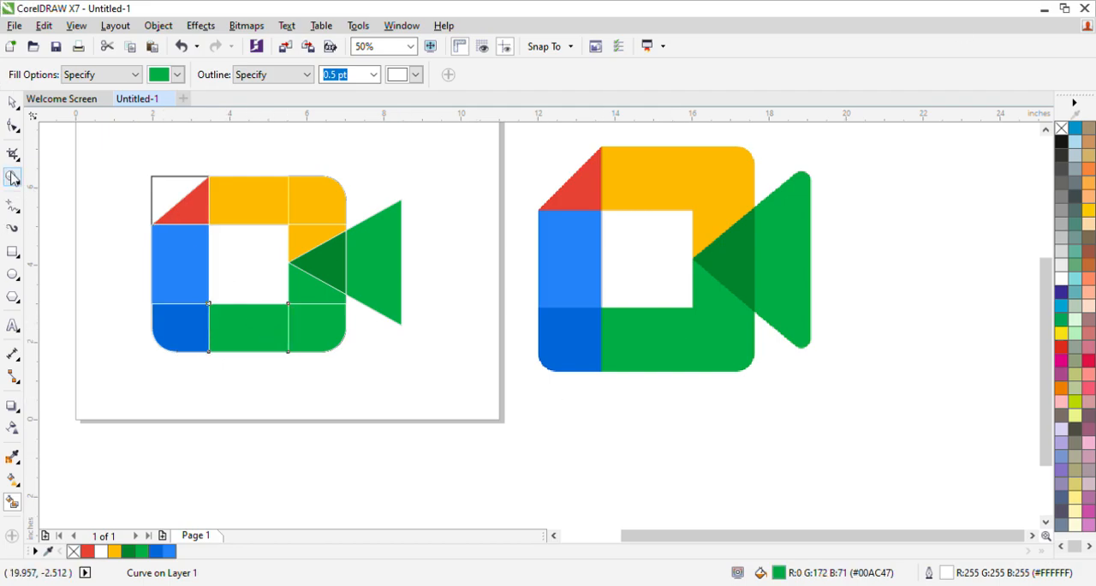
# Select all eleven filled pieces of the recreated logo and move them together off the line drawing, down and to the right
pyautogui.click(12, 103)
pyautogui.click(106, 268)
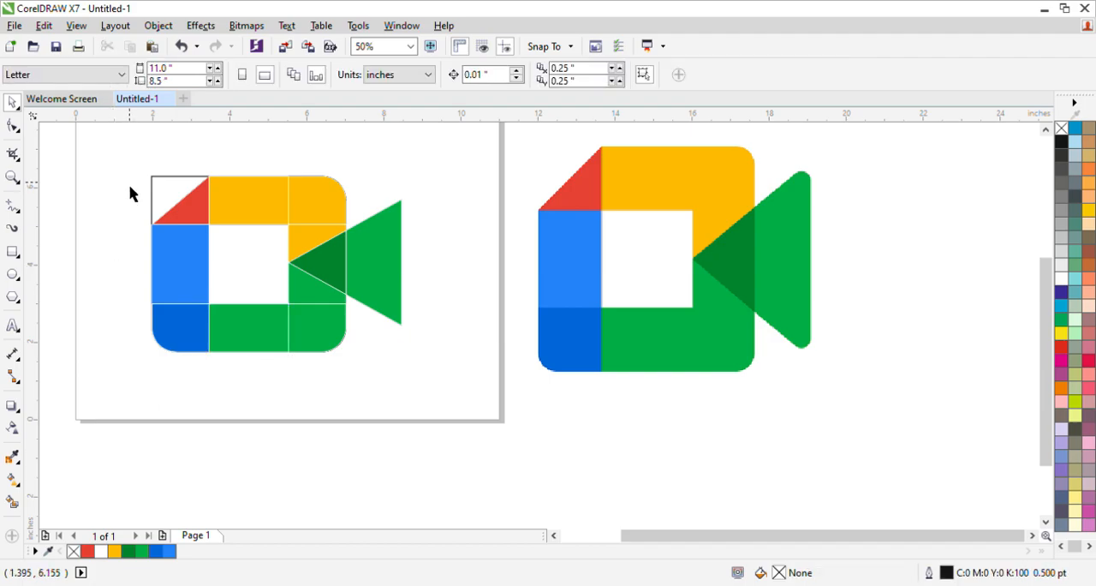
pyautogui.click(205, 216)
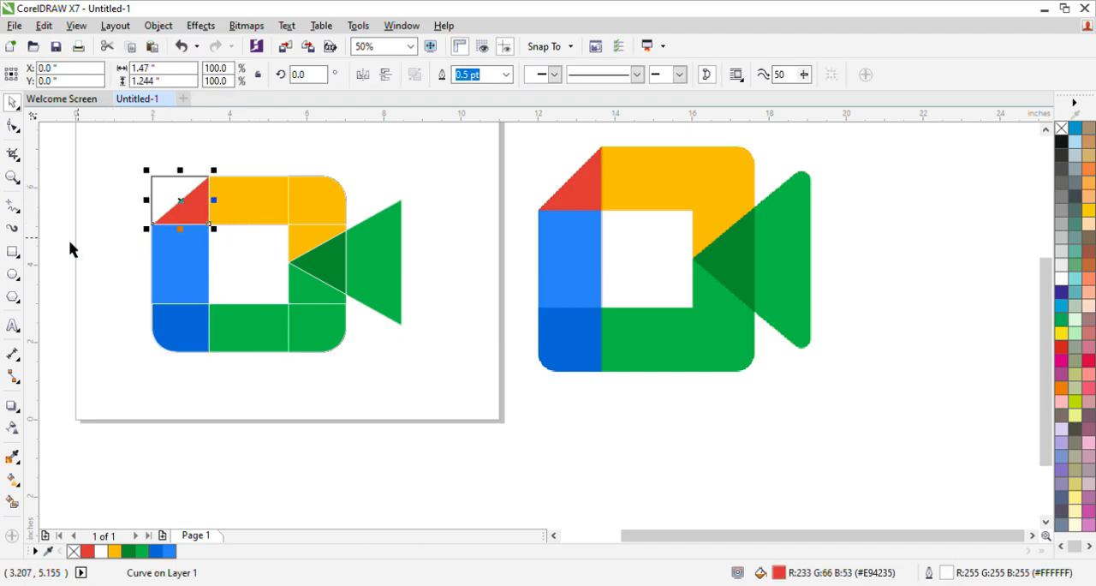
pyautogui.keyDown('shift'); pyautogui.click(260, 197); pyautogui.keyUp('shift')
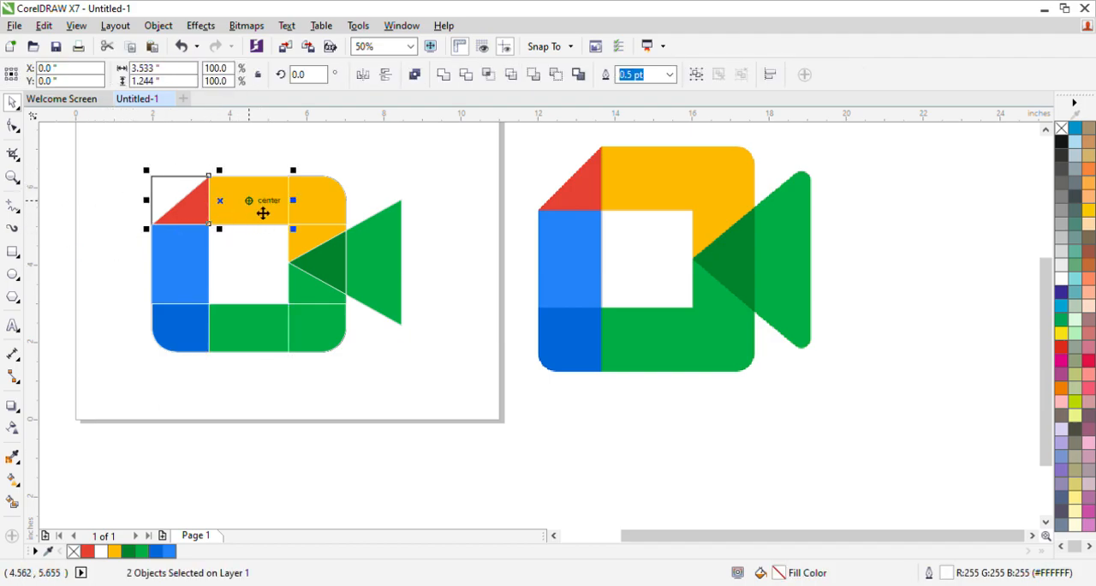
pyautogui.keyDown('shift'); pyautogui.click(318, 290); pyautogui.keyUp('shift')
pyautogui.keyDown('shift'); pyautogui.click(343, 286); pyautogui.keyUp('shift')
pyautogui.keyDown('shift'); pyautogui.click(320, 214); pyautogui.keyUp('shift')
pyautogui.keyDown('shift'); pyautogui.click(318, 245); pyautogui.keyUp('shift')
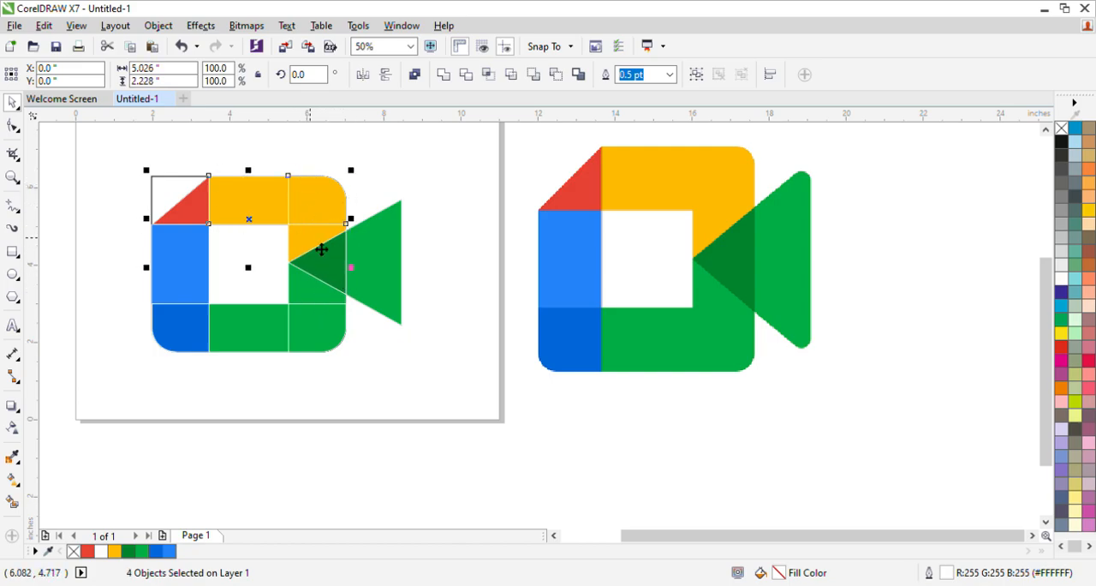
pyautogui.keyDown('shift'); pyautogui.click(316, 271); pyautogui.keyUp('shift')
pyautogui.keyDown('shift'); pyautogui.click(357, 276); pyautogui.keyUp('shift')
pyautogui.keyDown('shift'); pyautogui.click(332, 324); pyautogui.keyUp('shift')
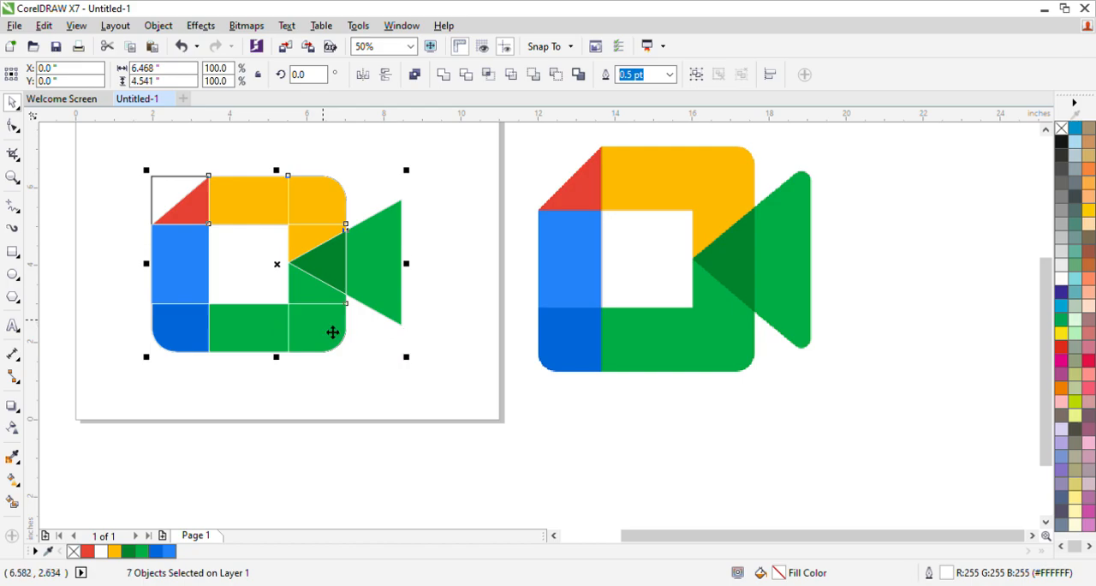
pyautogui.keyDown('shift'); pyautogui.click(229, 341); pyautogui.keyUp('shift')
pyautogui.keyDown('shift'); pyautogui.click(190, 343); pyautogui.keyUp('shift')
pyautogui.keyDown('shift'); pyautogui.click(190, 252); pyautogui.keyUp('shift')
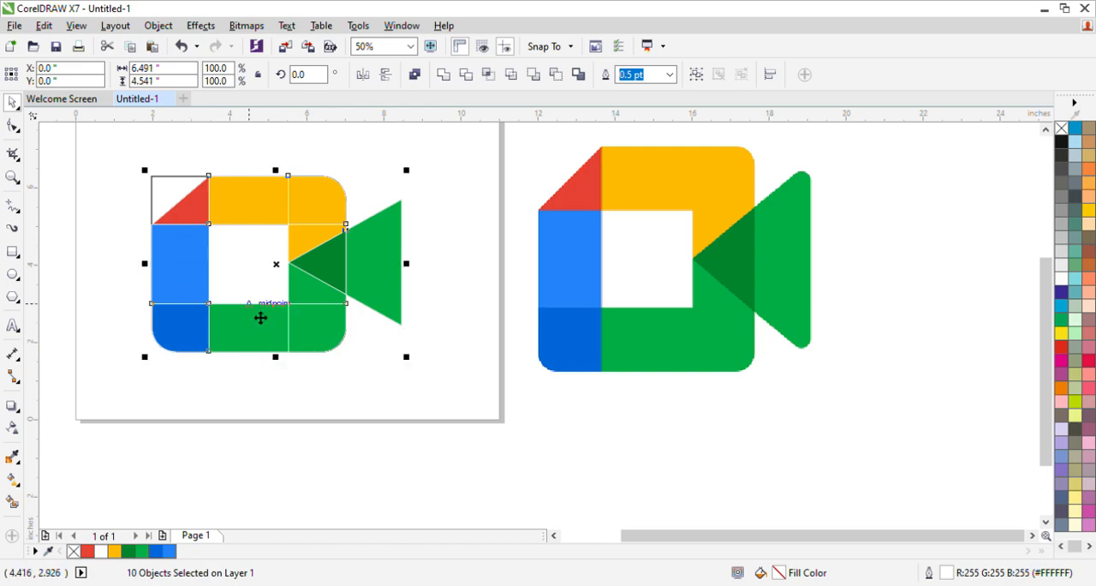
pyautogui.keyDown('shift'); pyautogui.click(289, 276); pyautogui.keyUp('shift')
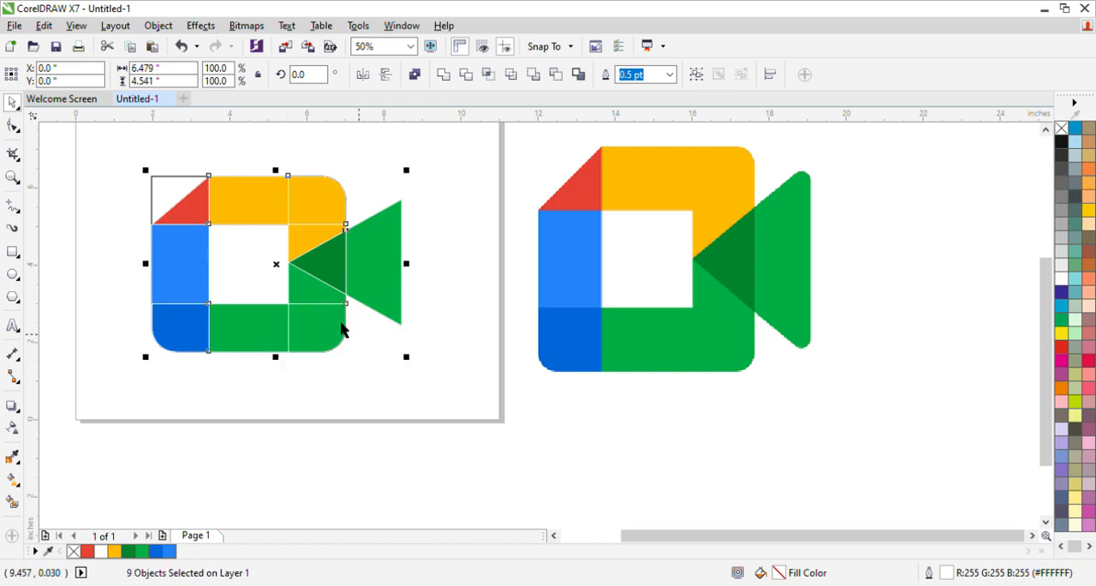
pyautogui.moveTo(288, 274); pyautogui.dragTo(402, 411)
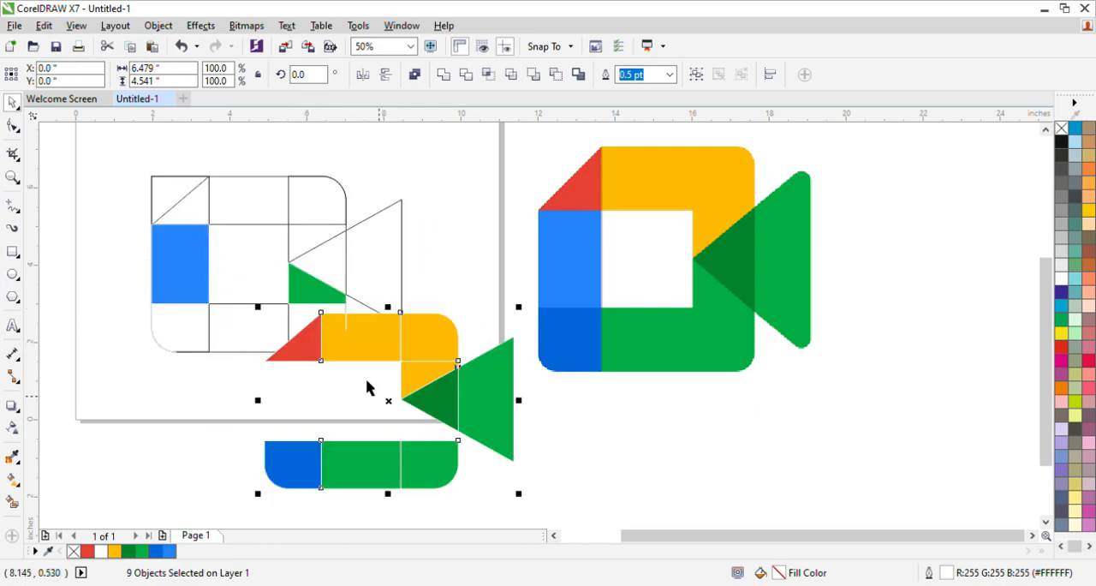
pyautogui.hotkey('ctrl', 'z')
pyautogui.keyDown('shift'); pyautogui.click(188, 274); pyautogui.keyUp('shift')
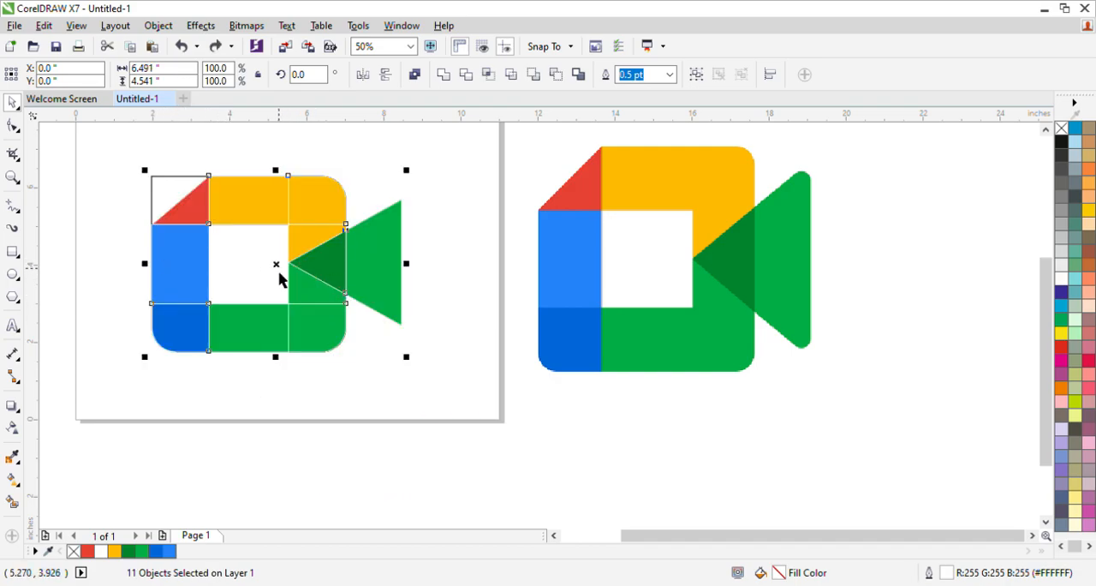
pyautogui.moveTo(288, 275); pyautogui.dragTo(430, 442)
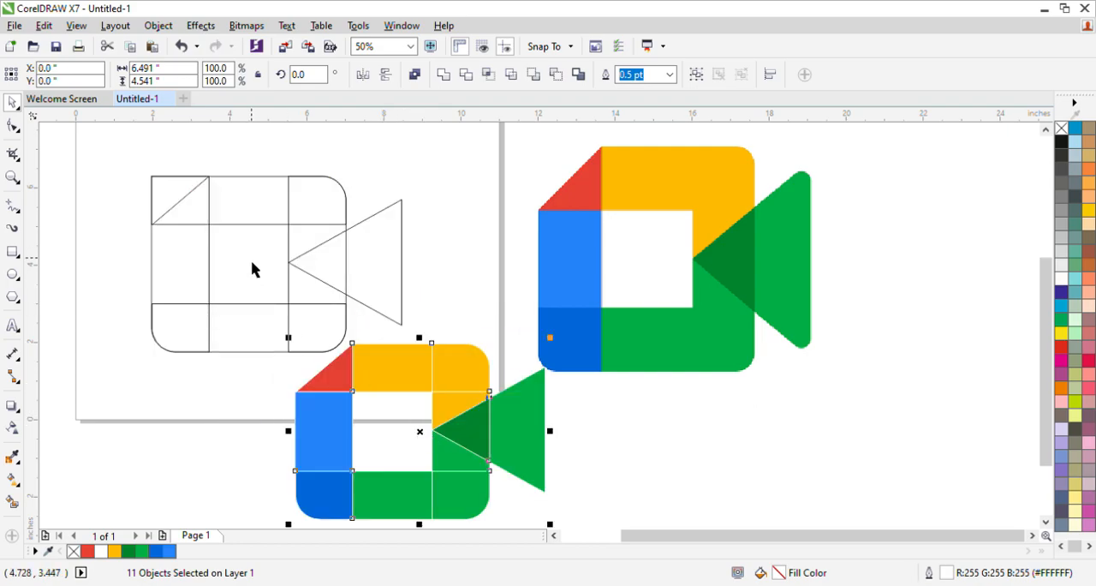
# Delete the leftover black line drawing and move the filled logo back up into its place on the page
pyautogui.moveTo(107, 133)
pyautogui.mouseDown()
pyautogui.moveTo(197, 249)
pyautogui.moveTo(423, 421)
pyautogui.moveTo(431, 394)
pyautogui.mouseUp()
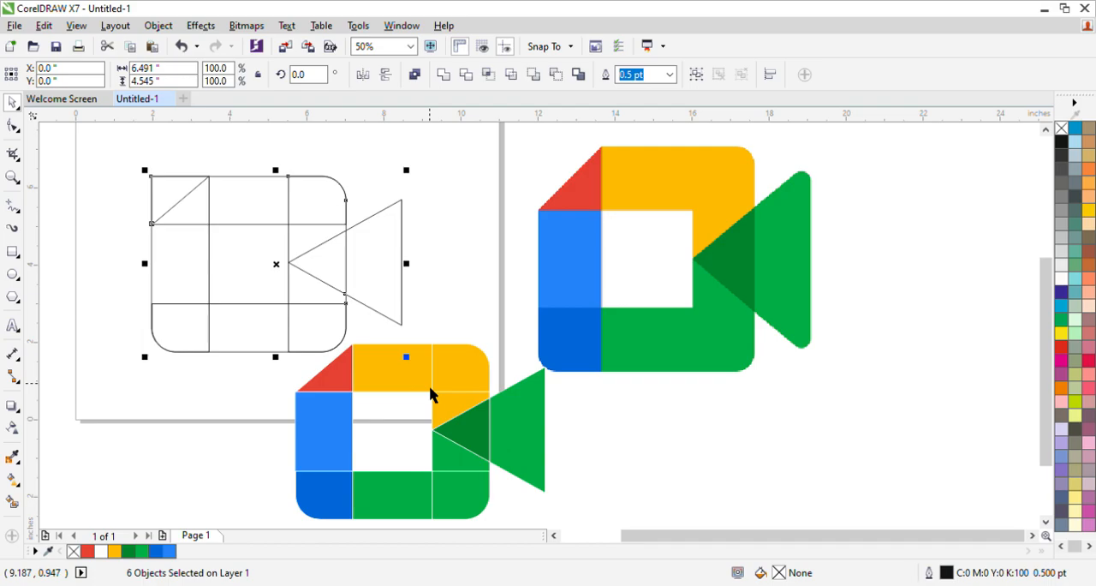
pyautogui.press('Delete')
pyautogui.moveTo(199, 293); pyautogui.dragTo(649, 502)
pyautogui.moveTo(431, 386); pyautogui.dragTo(336, 240)
pyautogui.scroll(-1, 334, 233)
pyautogui.scroll(1, 325, 171)
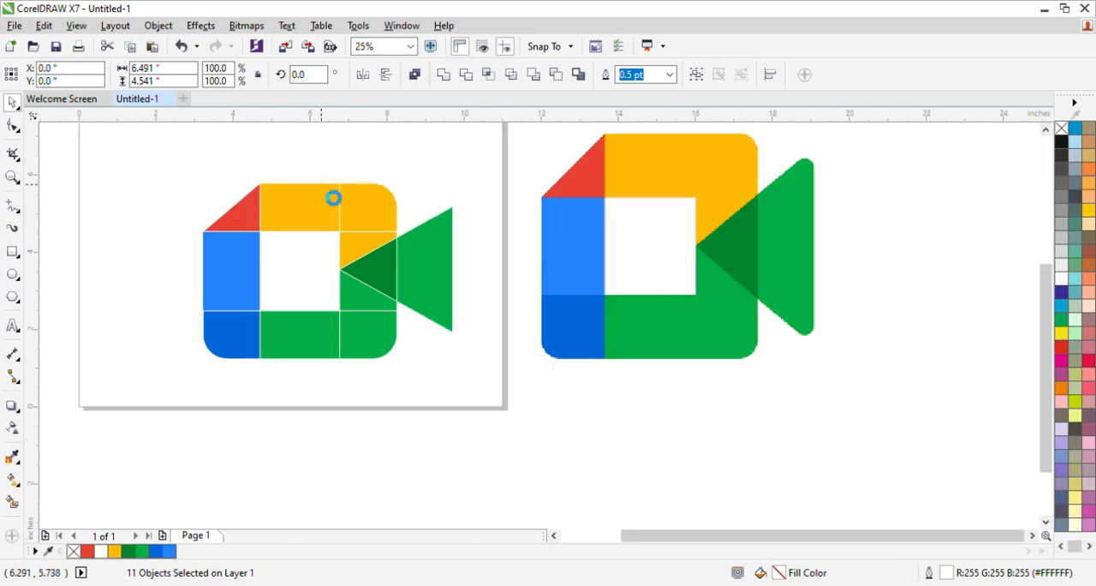
pyautogui.scroll(1, 320, 157)
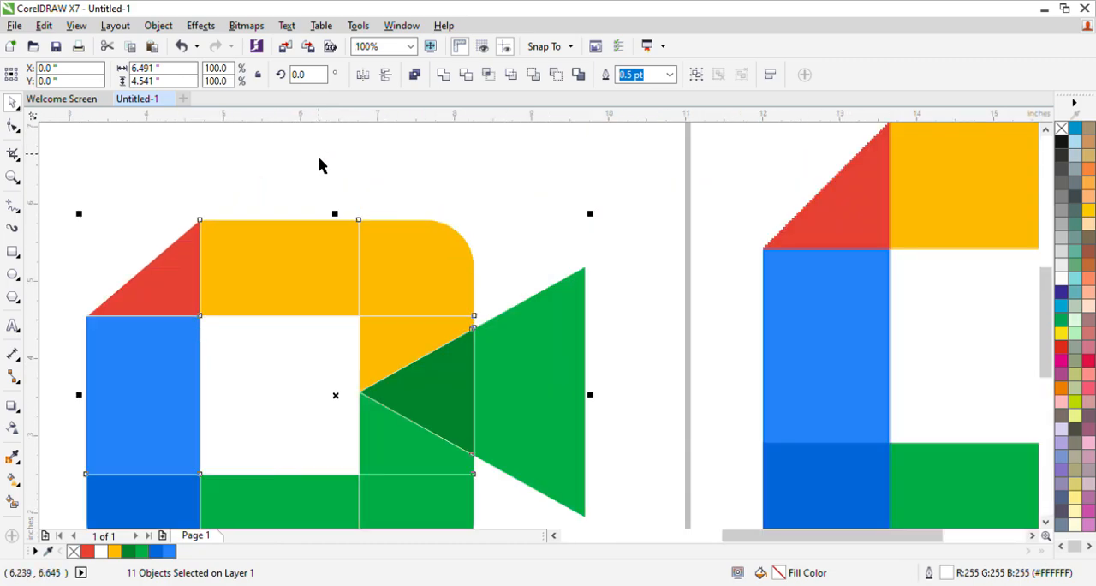
pyautogui.scroll(-1, 320, 165)
pyautogui.press('Escape')
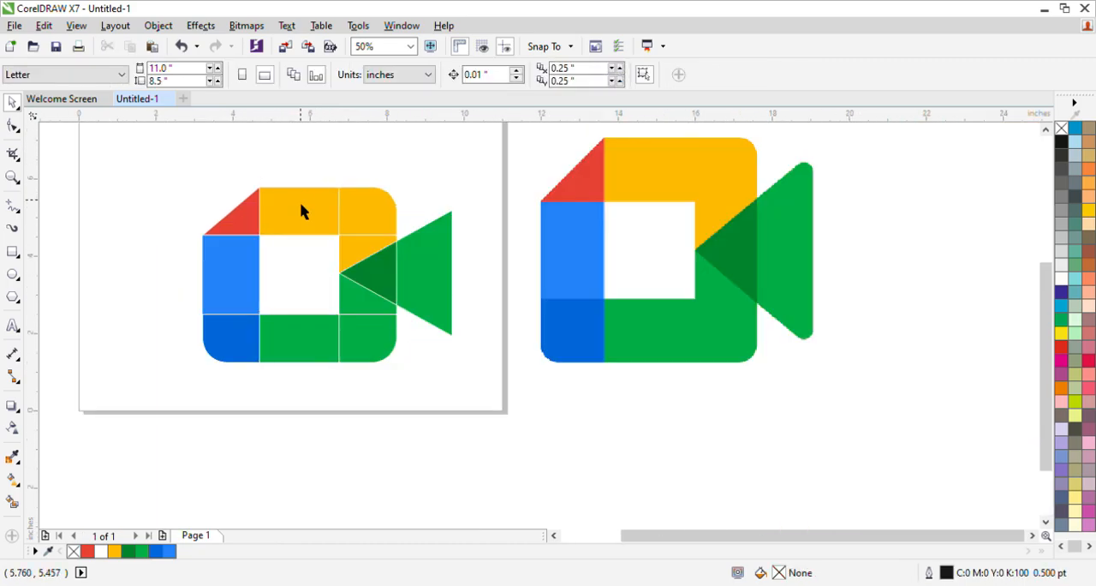
# Weld the three yellow pieces of the recreated logo into one shape
pyautogui.click(301, 212)
pyautogui.keyDown('shift'); pyautogui.click(354, 211); pyautogui.keyUp('shift')
pyautogui.keyDown('shift'); pyautogui.click(369, 247); pyautogui.keyUp('shift')
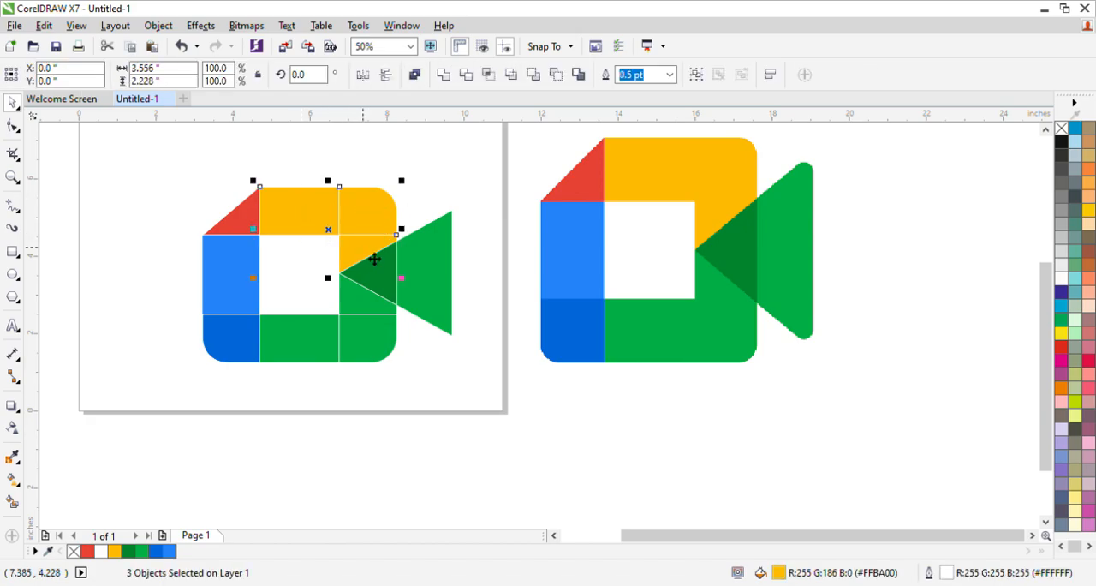
pyautogui.click(445, 75)
pyautogui.press('Escape')
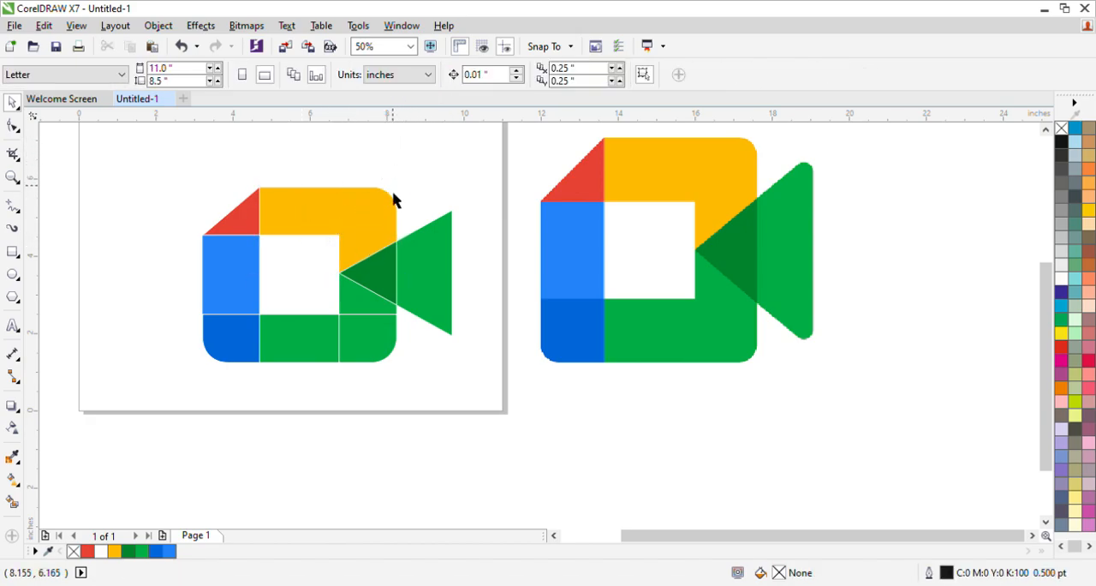
# Weld the bottom green section, the lower-right corner and the green area below the triangle into one shape
pyautogui.click(358, 316)
pyautogui.click(354, 349)
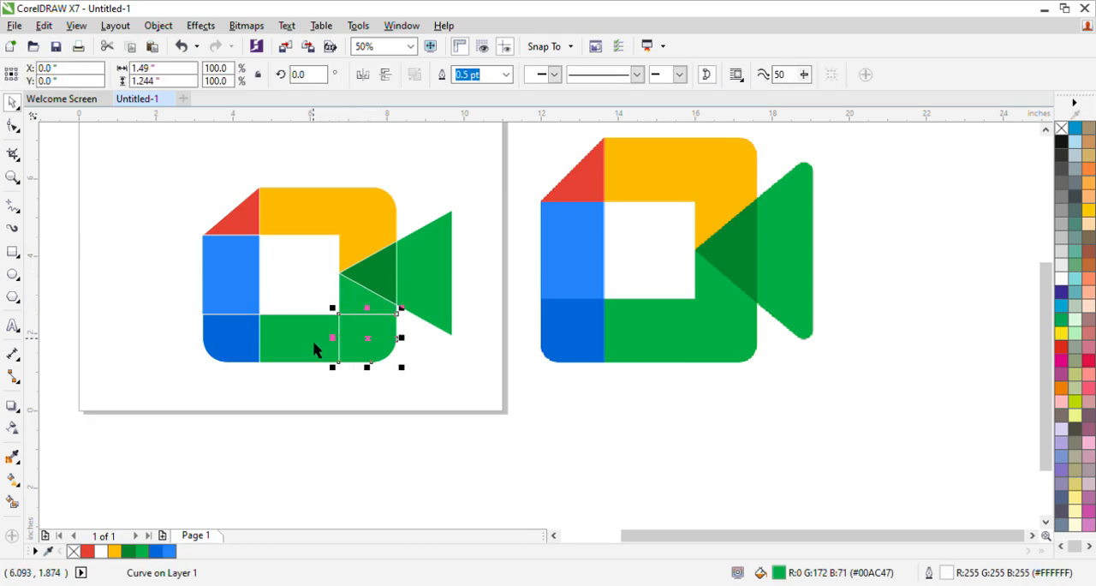
pyautogui.keyDown('shift'); pyautogui.click(368, 299); pyautogui.keyUp('shift')
pyautogui.keyDown('shift'); pyautogui.click(377, 304); pyautogui.keyUp('shift')
pyautogui.click(443, 76)
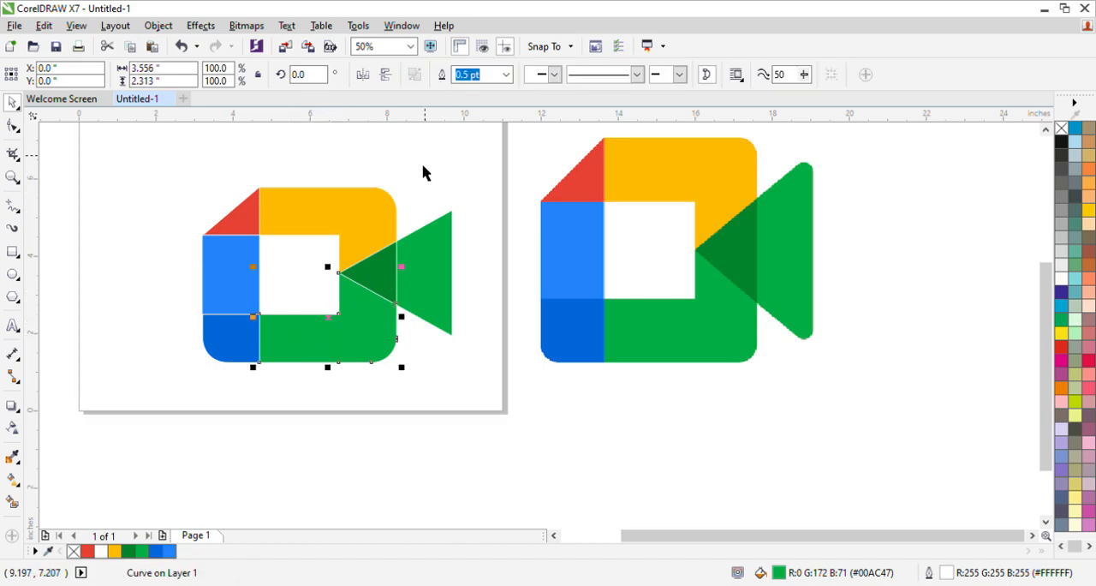
# Weld the dark green overlap and the outer green piece into a single triangle
pyautogui.keyDown('shift'); pyautogui.click(388, 276); pyautogui.keyUp('shift')
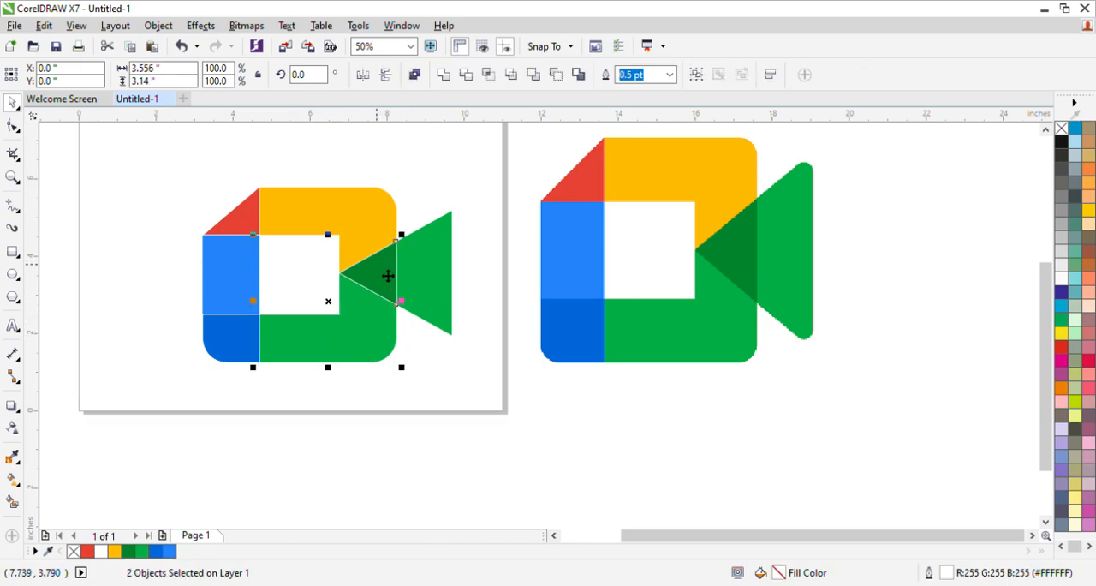
pyautogui.click(413, 383)
pyautogui.click(382, 286)
pyautogui.keyDown('shift'); pyautogui.click(416, 277); pyautogui.keyUp('shift')
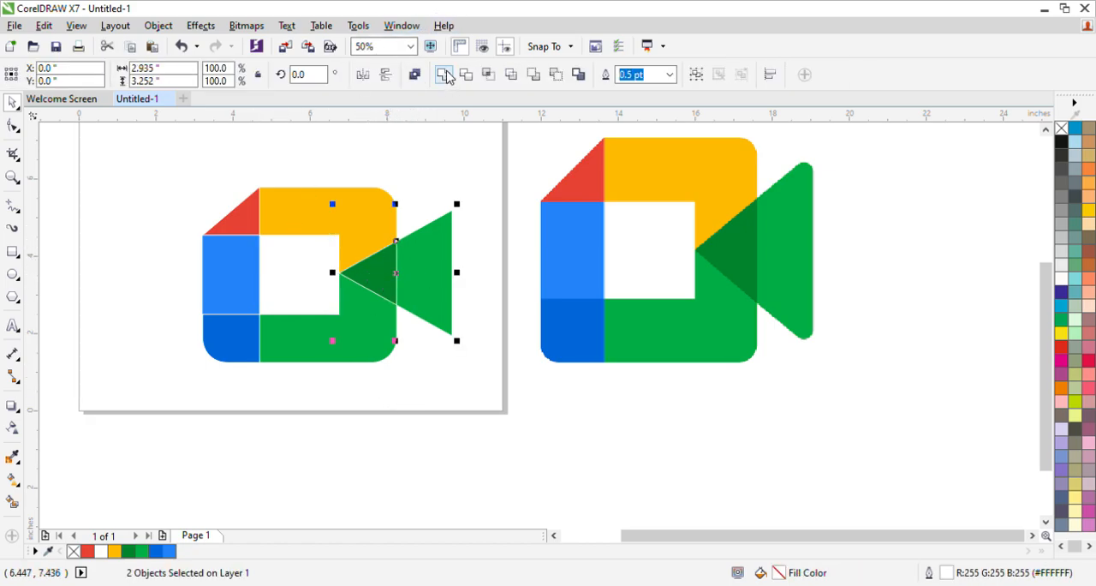
pyautogui.click(443, 75)
# Try to weld the light blue upright section with the dark blue corner below it
pyautogui.keyDown('shift'); pyautogui.click(223, 252); pyautogui.keyUp('shift')
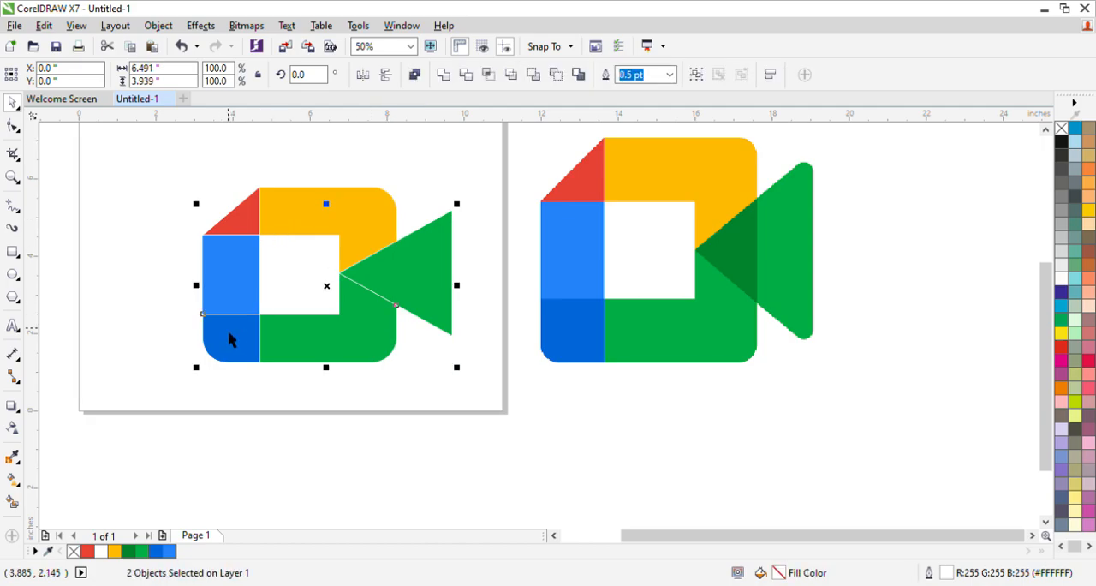
pyautogui.click(103, 273)
pyautogui.click(224, 286)
pyautogui.keyDown('shift'); pyautogui.click(220, 351); pyautogui.keyUp('shift')
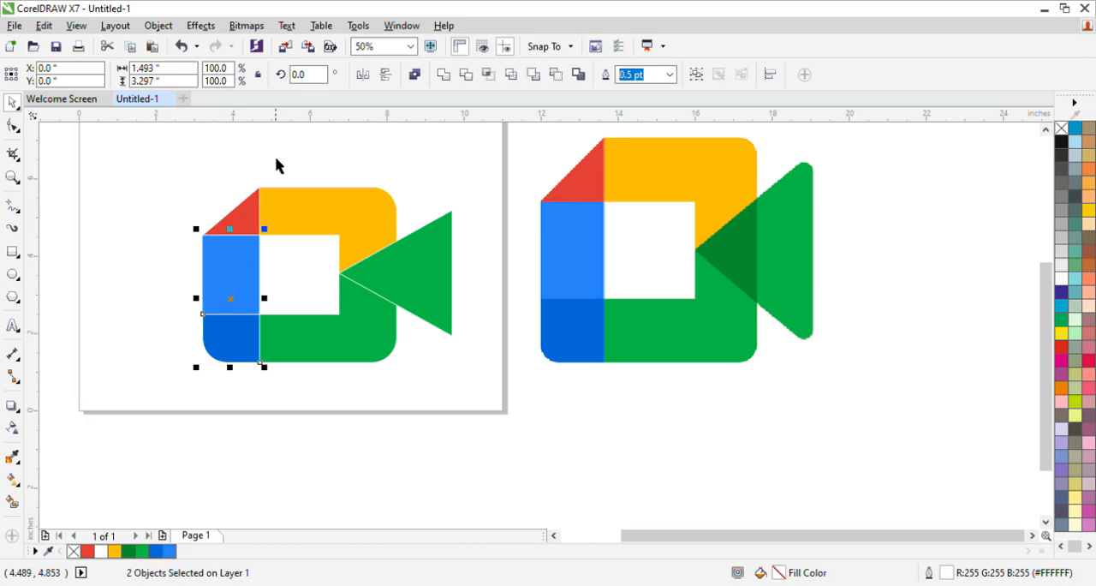
pyautogui.click(442, 76)
pyautogui.click(425, 170)
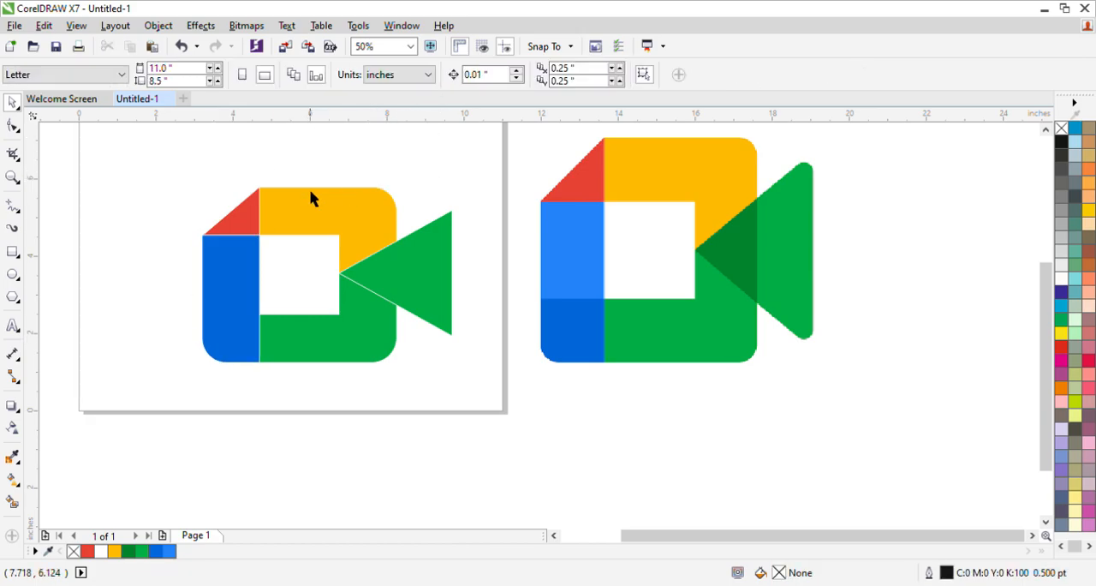
pyautogui.hotkey('ctrl', 'z')
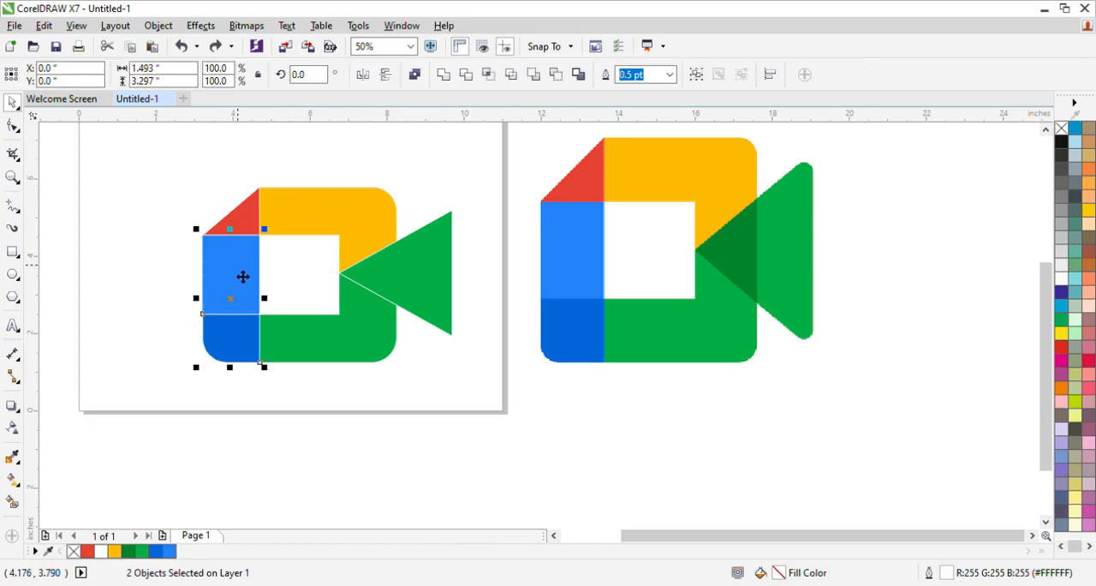
# Set the outline width to None on all six pieces of the recreated logo
pyautogui.click(227, 230)
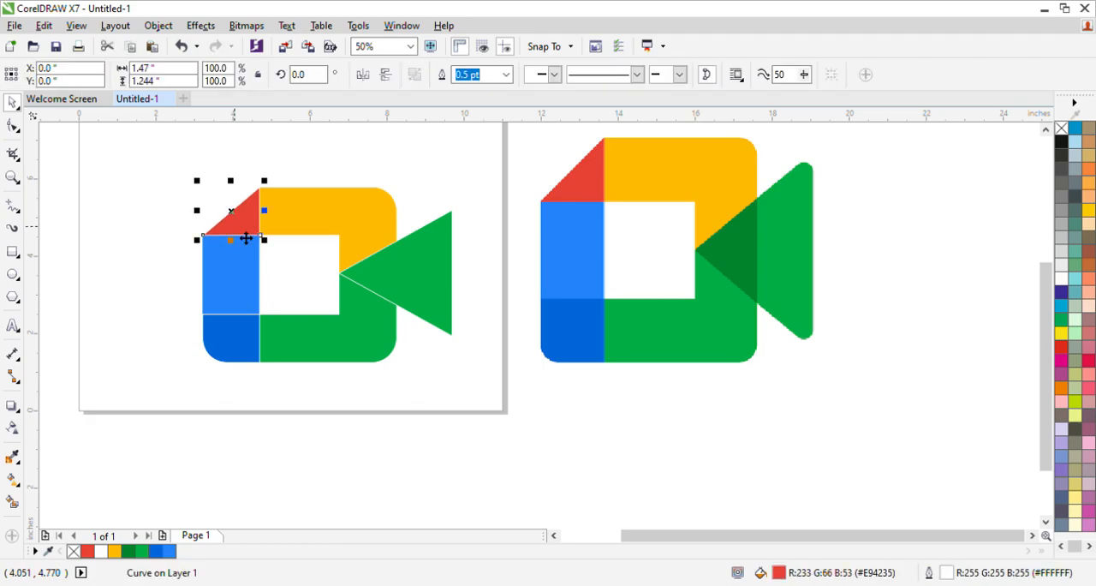
pyautogui.moveTo(148, 136); pyautogui.dragTo(480, 394)
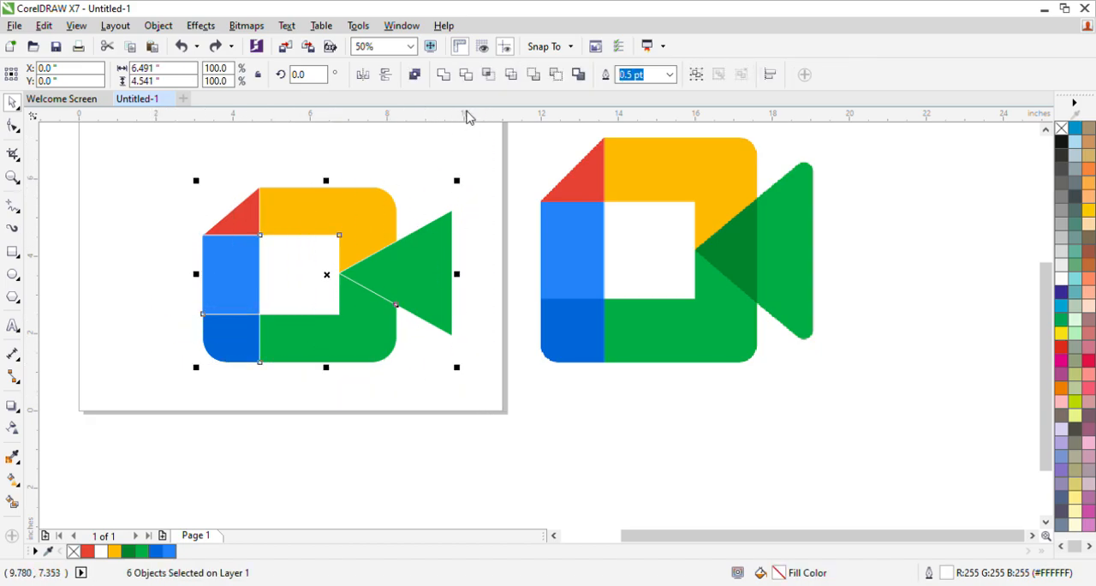
pyautogui.click(671, 75)
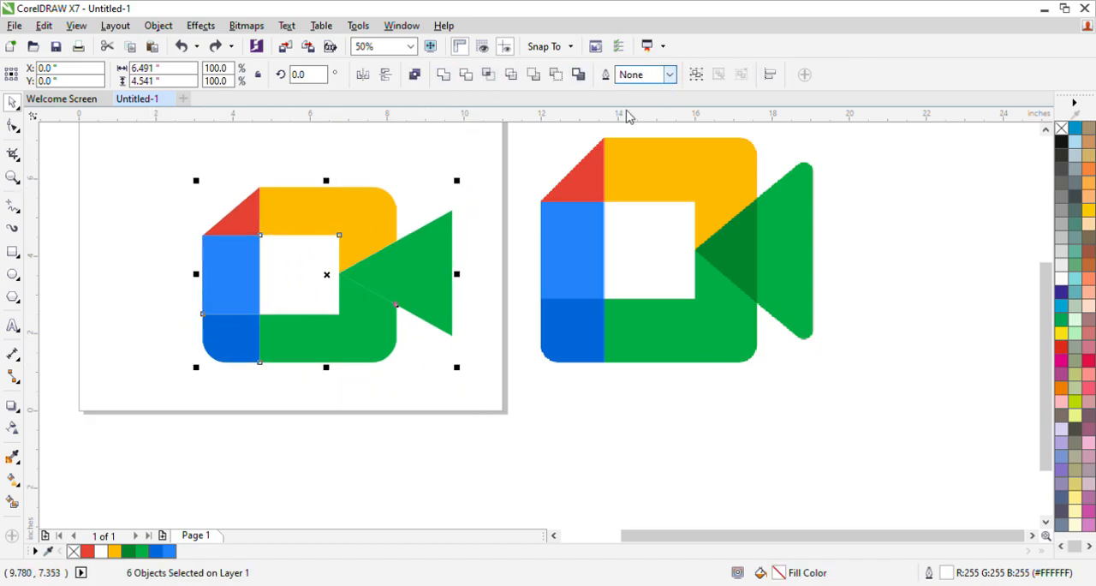
pyautogui.click(646, 96)
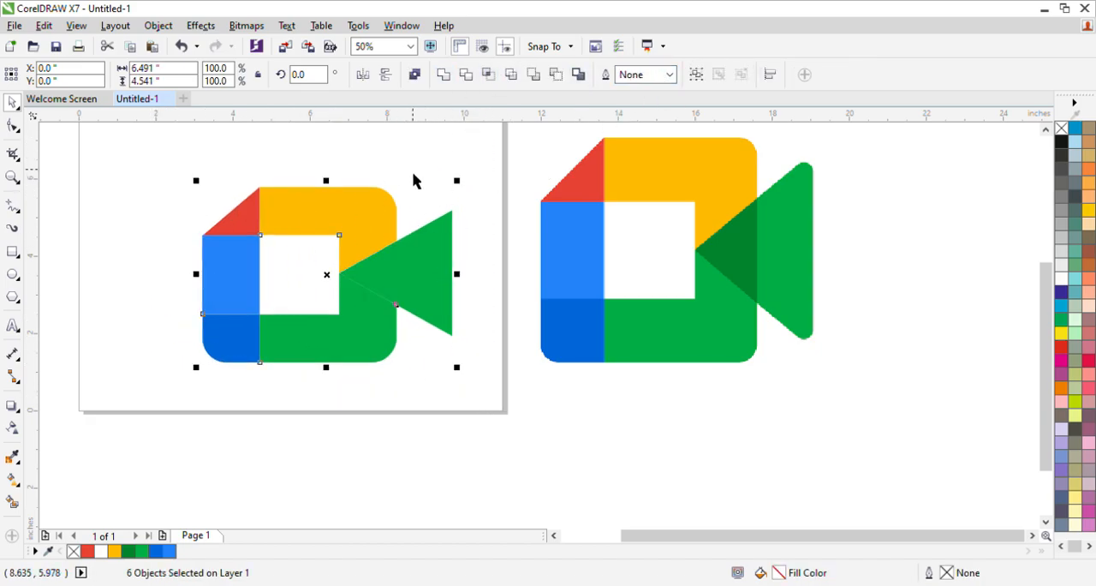
pyautogui.click(122, 228)
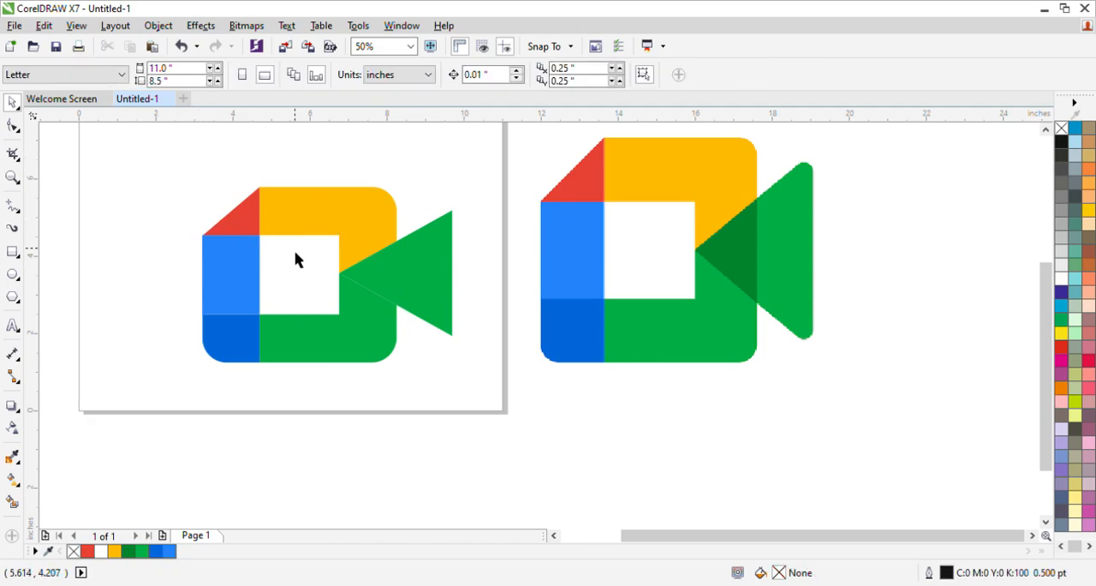
# Draw a straight vertical line about 1.63 in tall across the green triangle, in line with the logo body's right edge
pyautogui.click(403, 276)
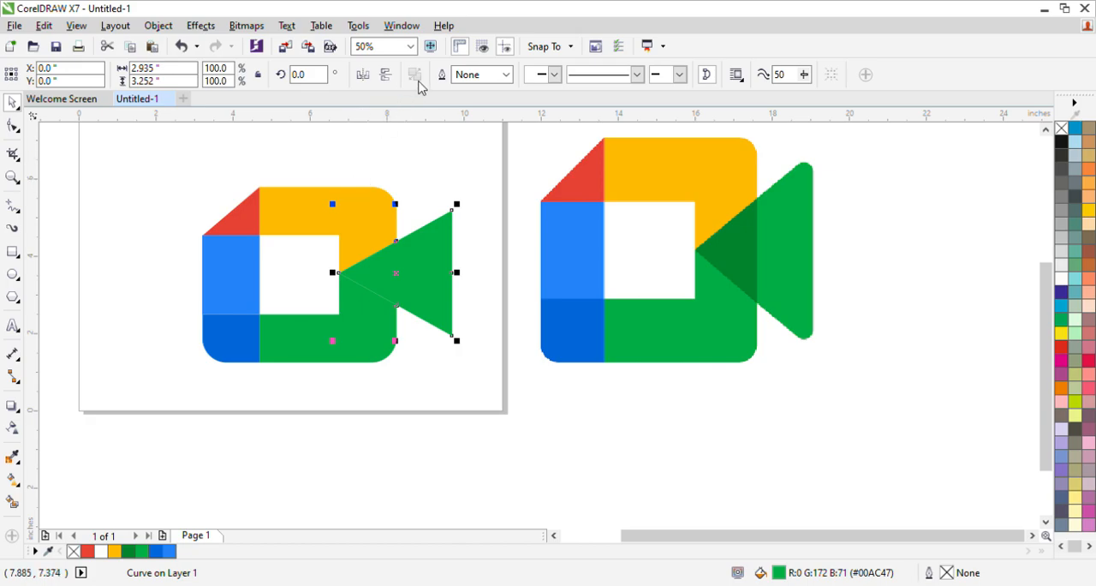
pyautogui.click(198, 180)
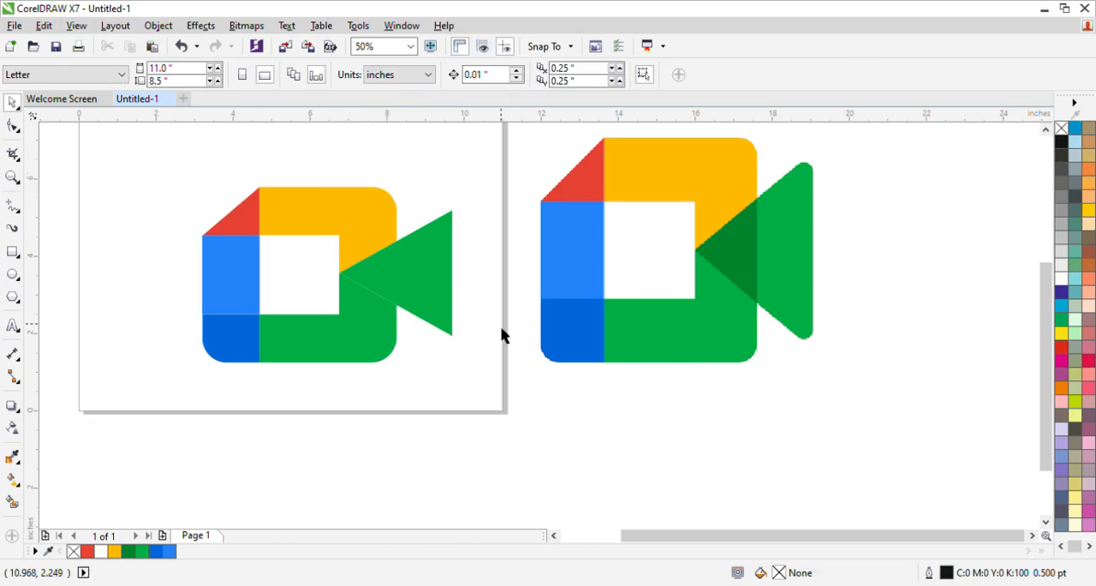
pyautogui.click(12, 206)
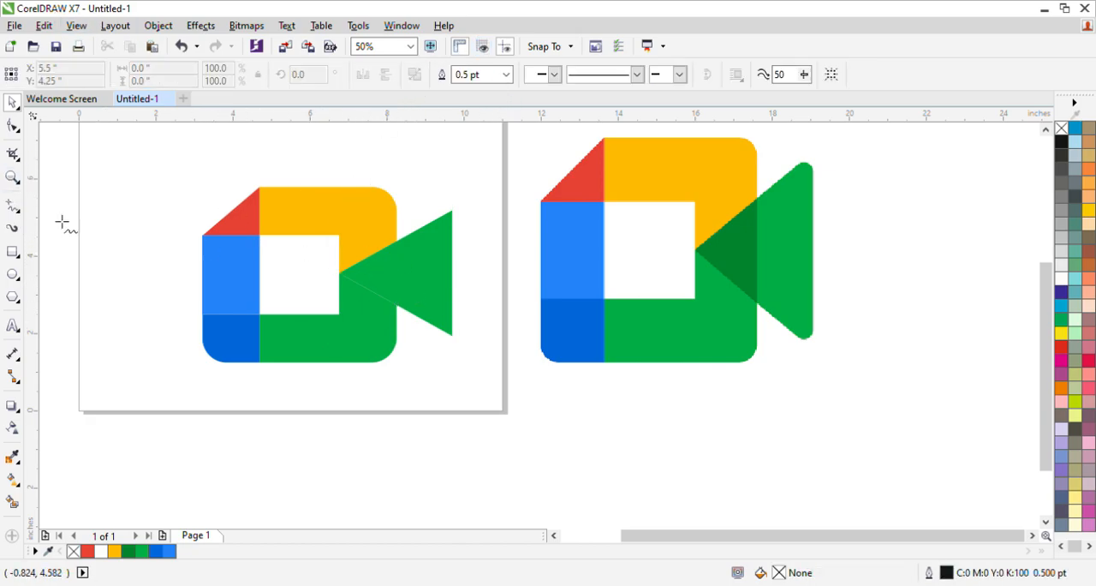
pyautogui.click(396, 248)
pyautogui.click(396, 310)
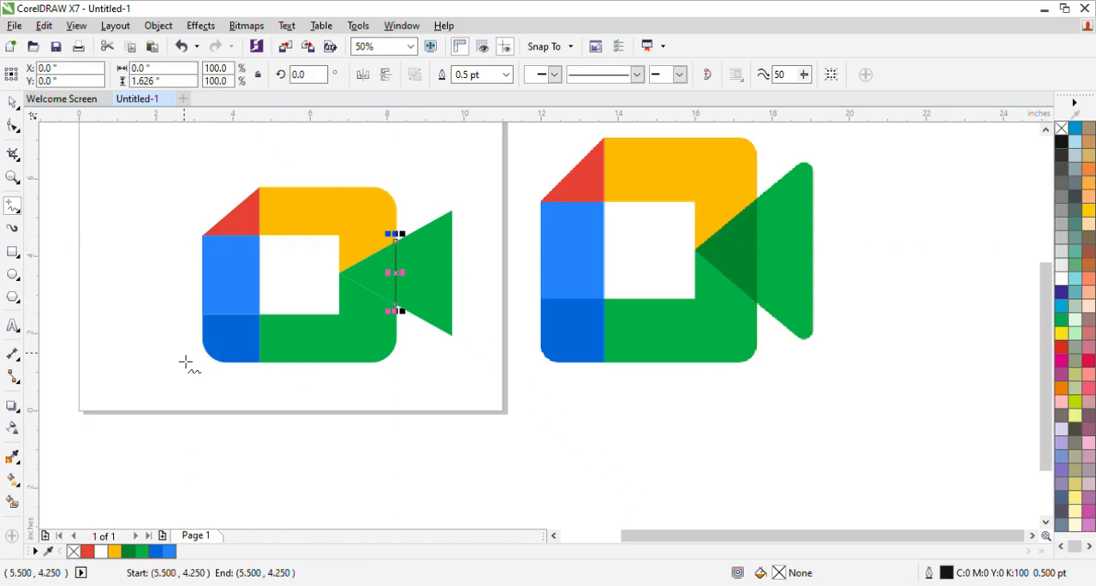
# Smart Fill the part of the green triangle inside the logo body with the reference logo's dark green (#00832D)
pyautogui.click(12, 504)
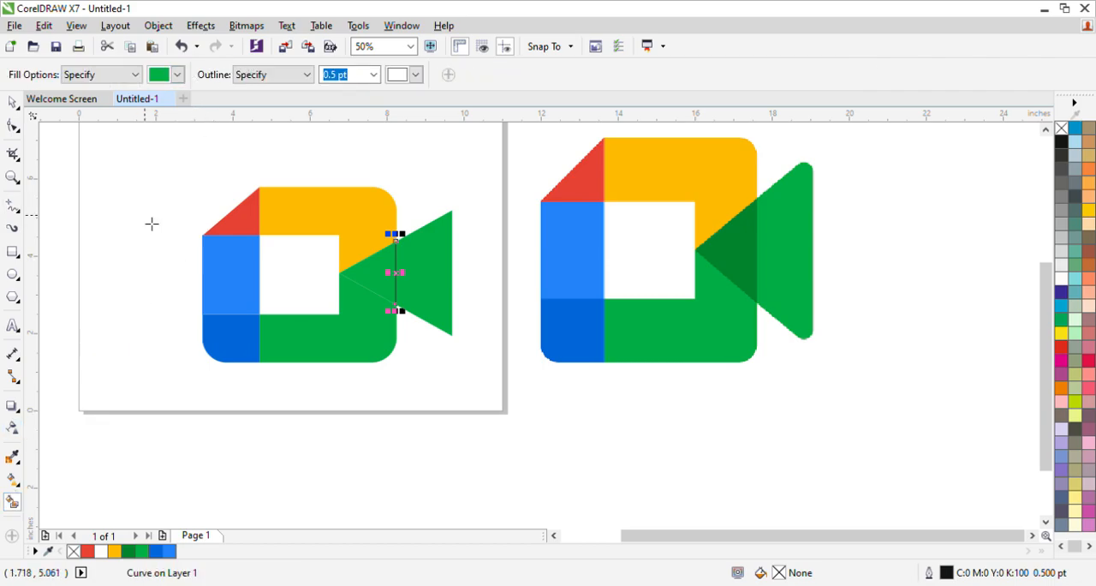
pyautogui.click(739, 254)
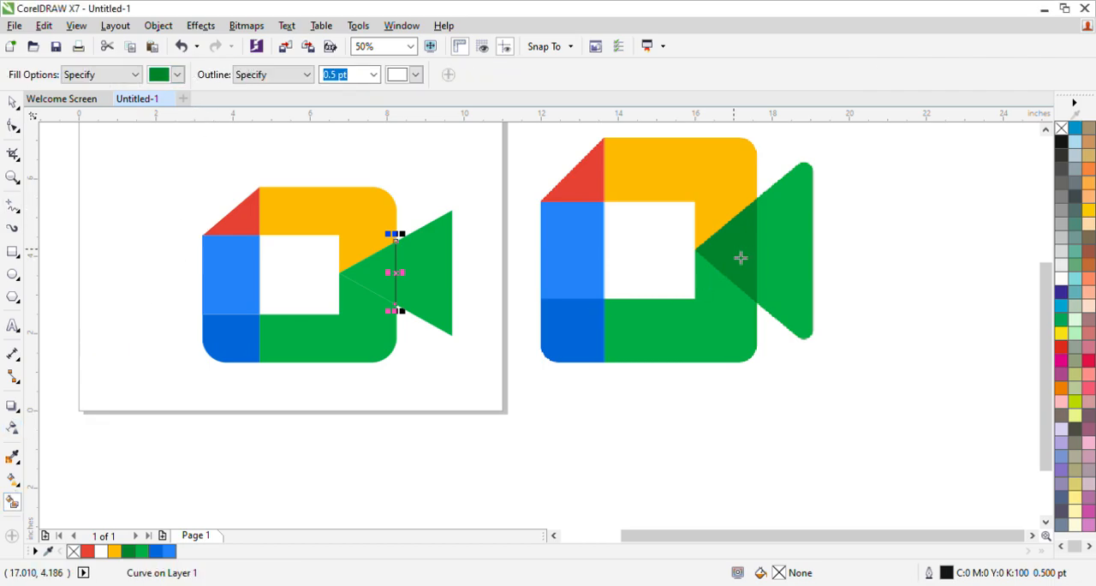
pyautogui.click(374, 276)
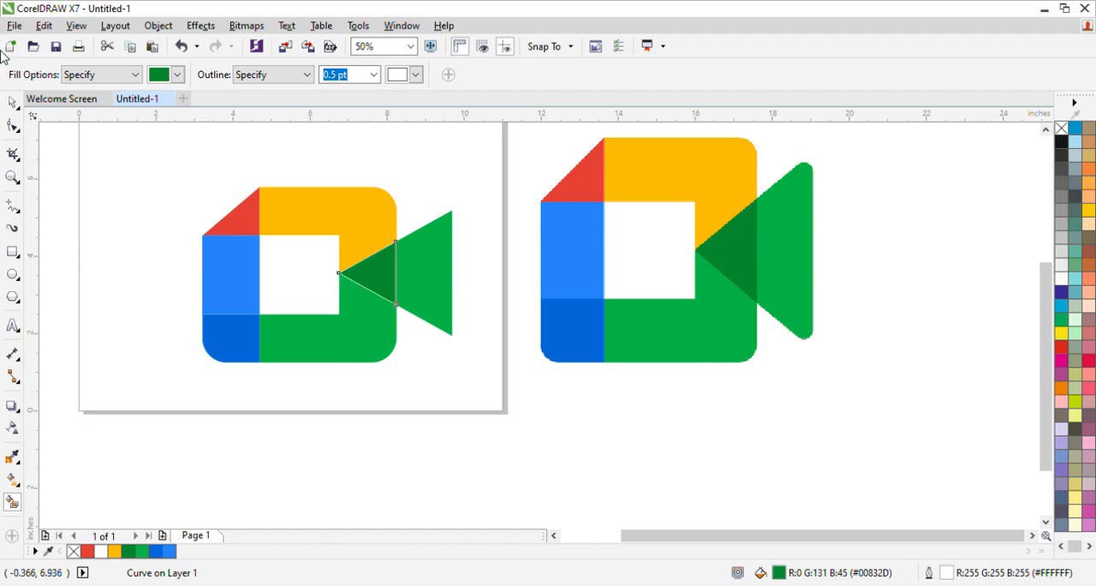
# Delete the vertical dividing line drawn across the green triangle, keeping the dark green filled piece
pyautogui.click(13, 96)
pyautogui.click(277, 237)
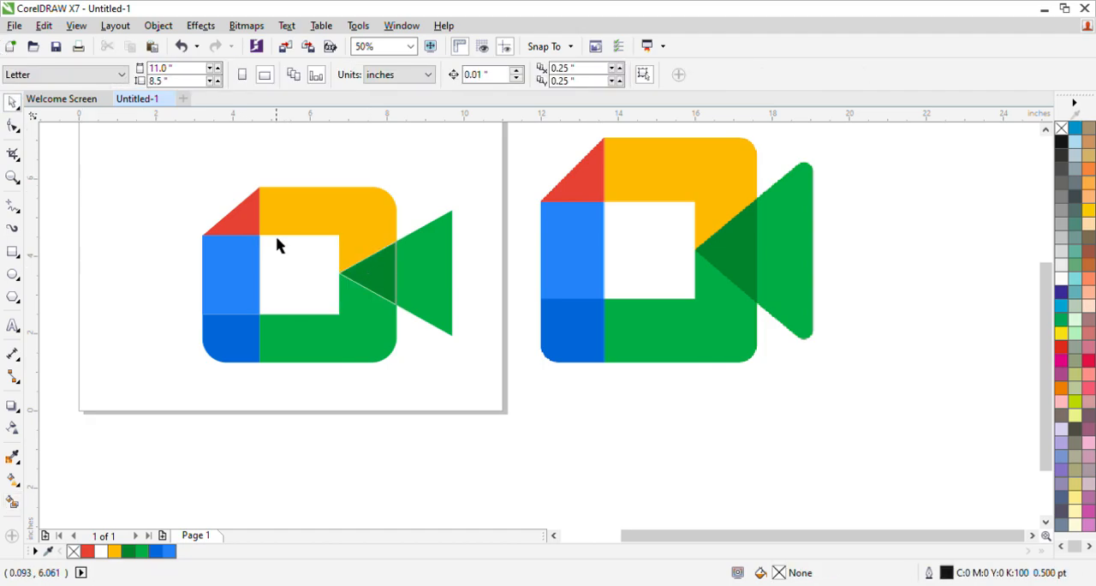
pyautogui.click(396, 260)
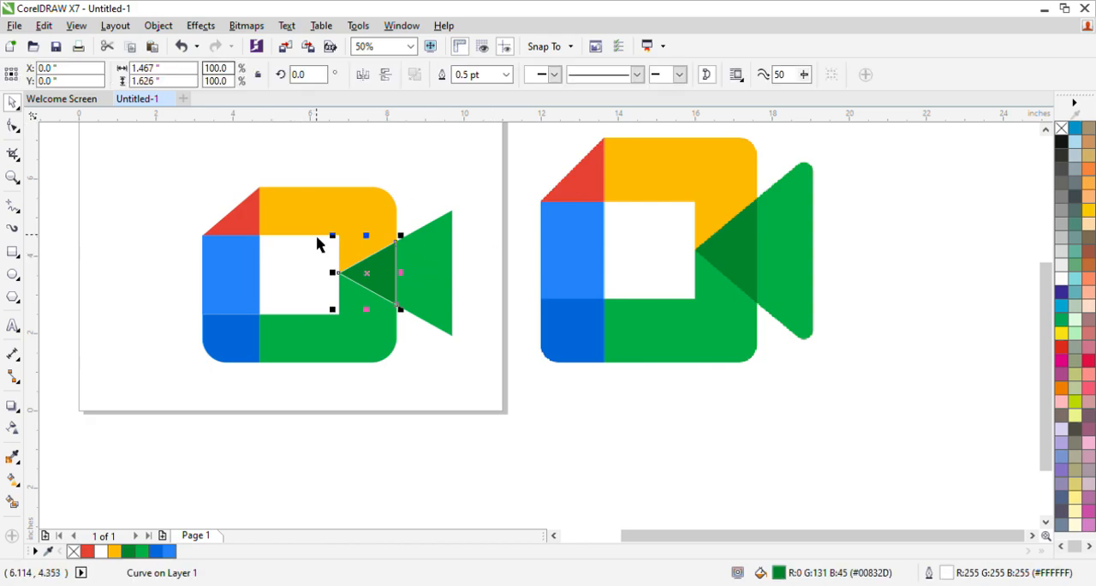
pyautogui.click(416, 197)
pyautogui.moveTo(414, 194); pyautogui.dragTo(386, 325)
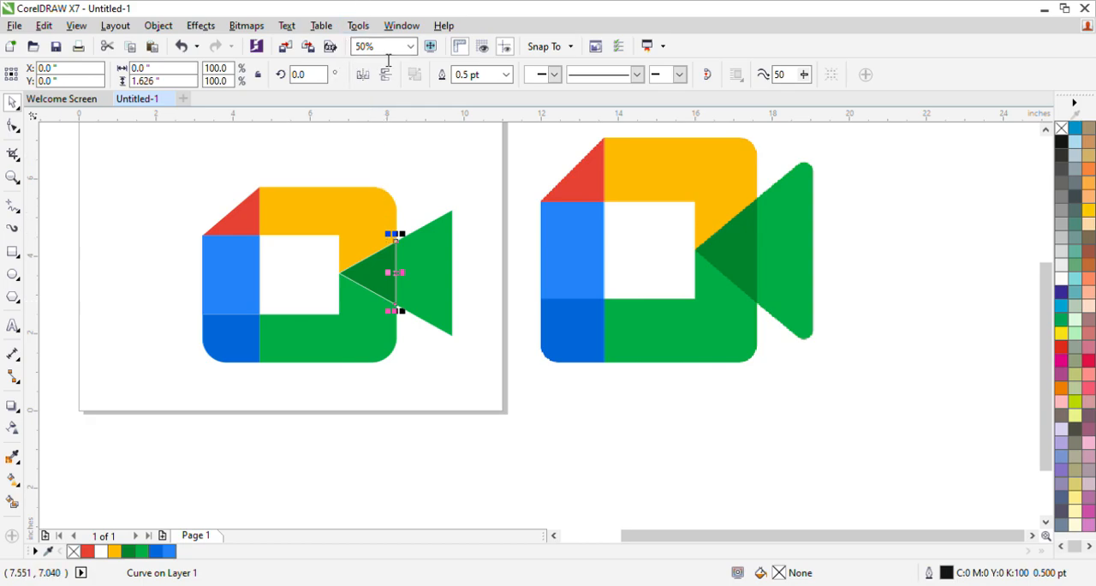
pyautogui.click(460, 266)
# Set the outline width of the dark green overlap triangle to None
pyautogui.click(363, 262)
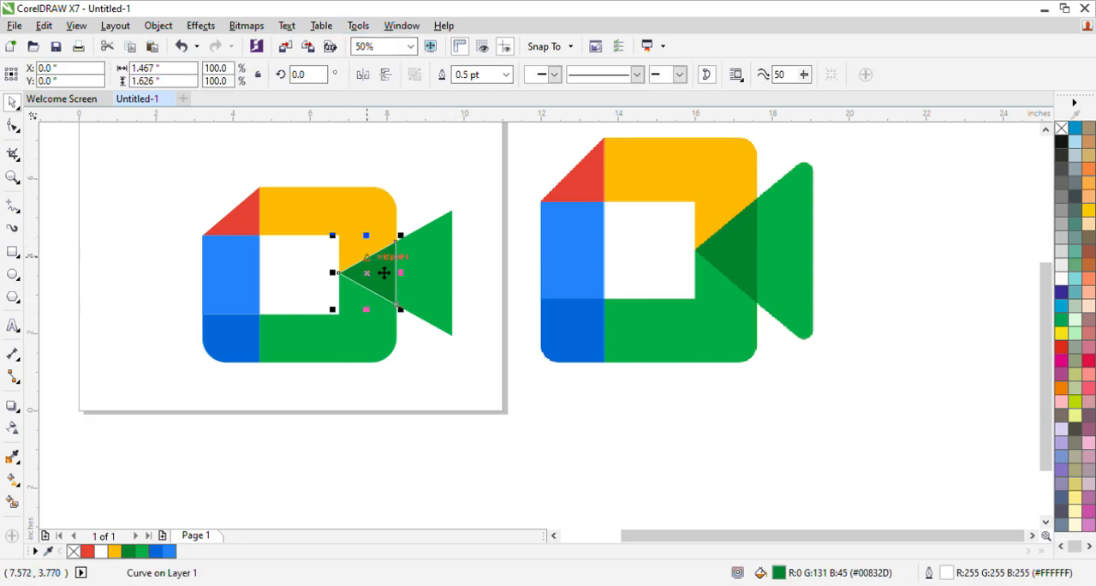
pyautogui.click(505, 74)
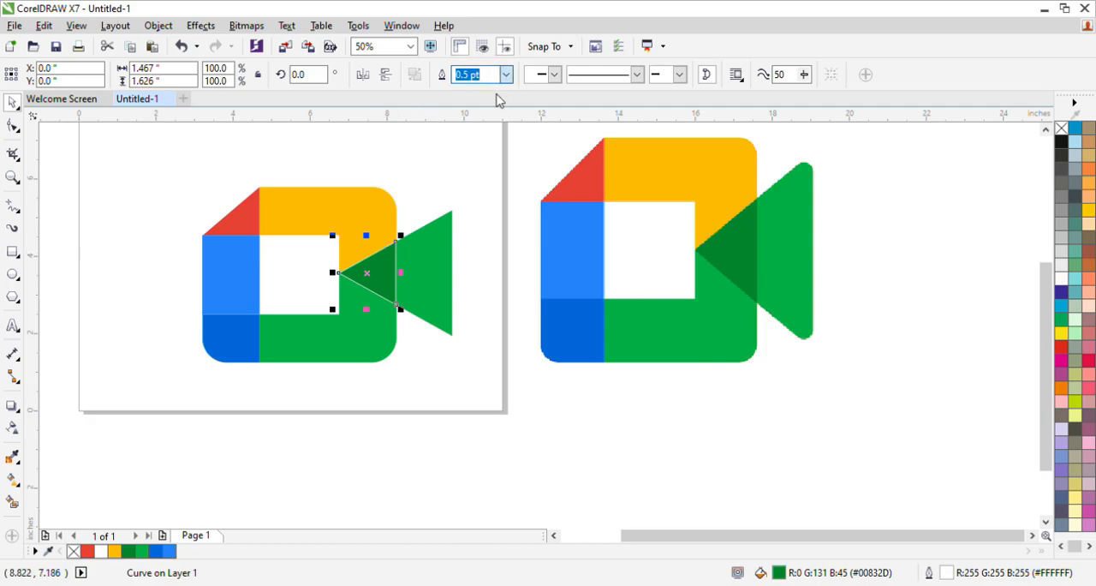
pyautogui.click(496, 93)
# Group all seven pieces of the recreated logo into one object
pyautogui.click(442, 172)
pyautogui.moveTo(115, 141); pyautogui.dragTo(502, 444)
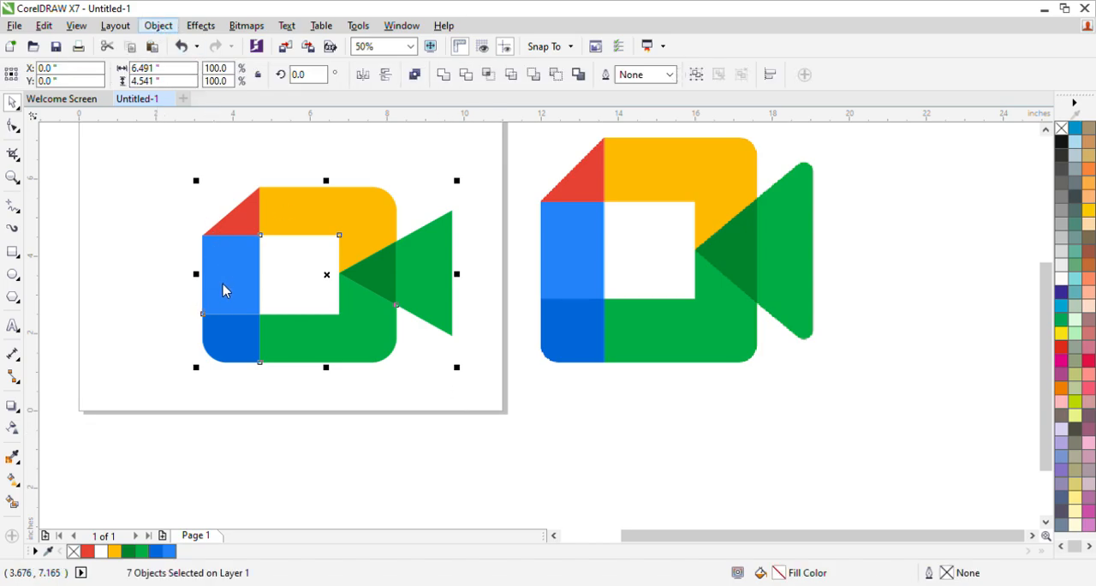
pyautogui.hotkey('ctrl', 'g')
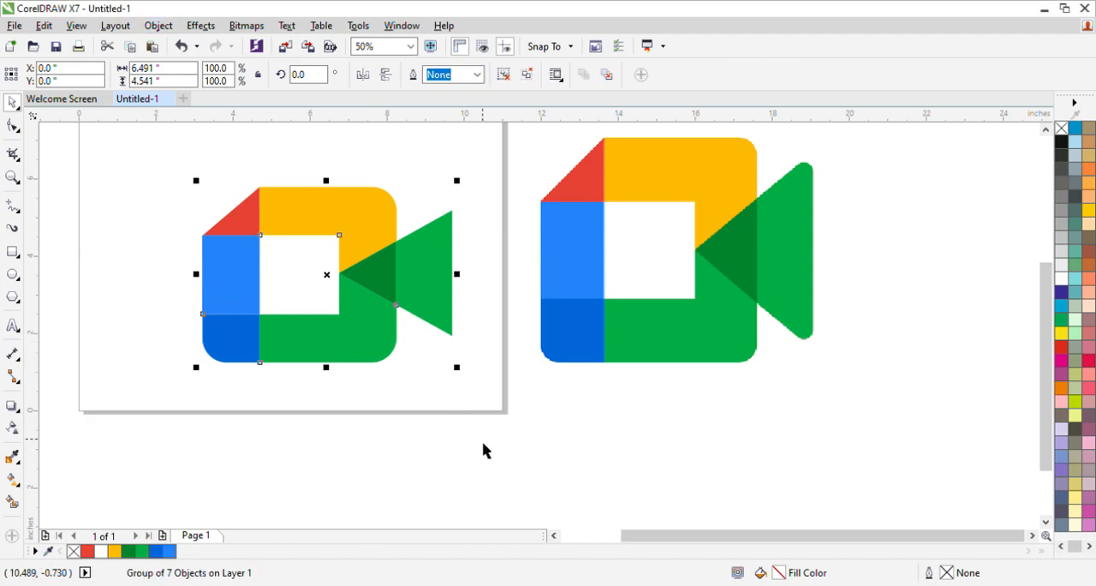